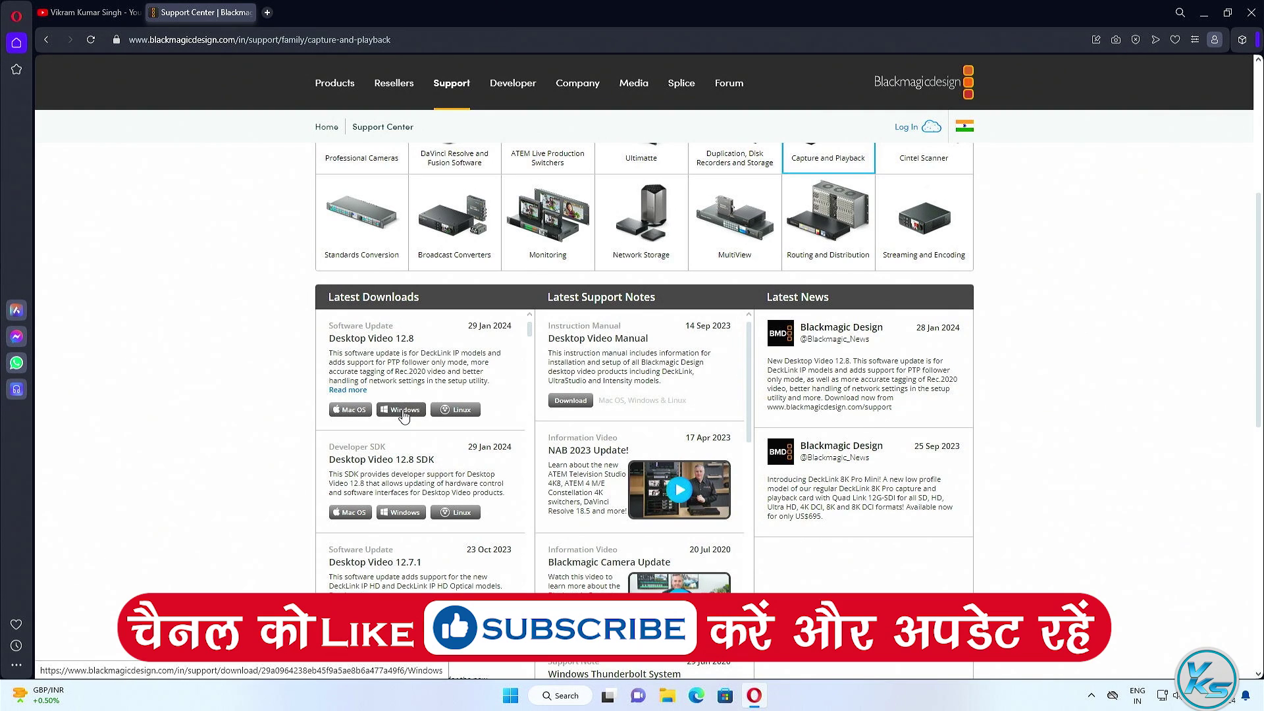
Step: Download the Windows version of Desktop Video 12.8 without registering, and minimize the browser when the download completes
{"action": "left_click", "coordinate": [403, 411]}
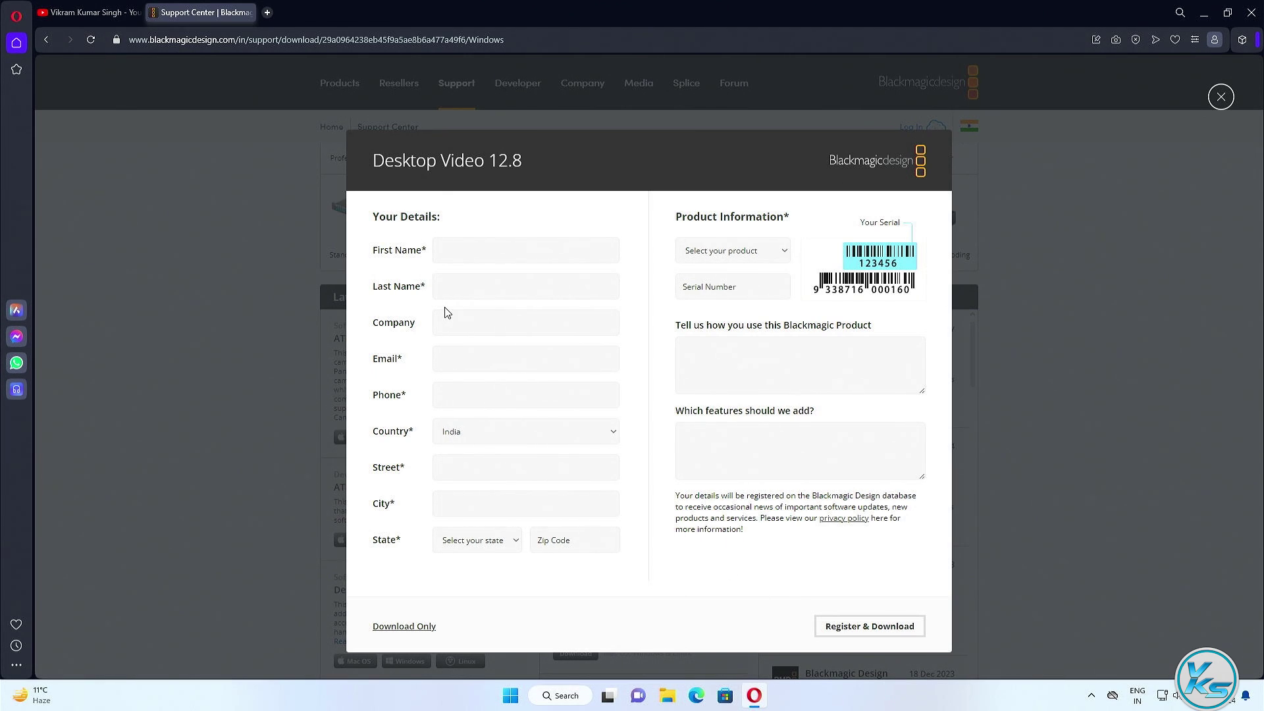
{"action": "left_click", "coordinate": [417, 626]}
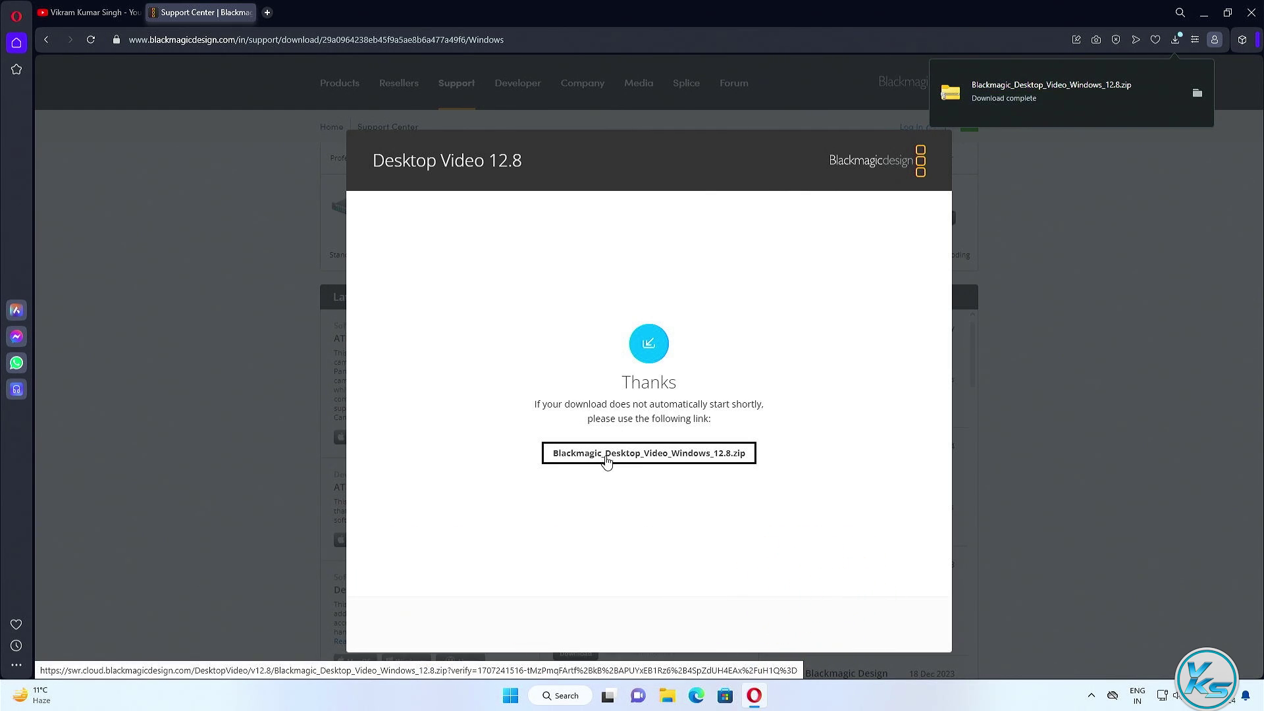
{"action": "left_click", "coordinate": [1203, 12]}
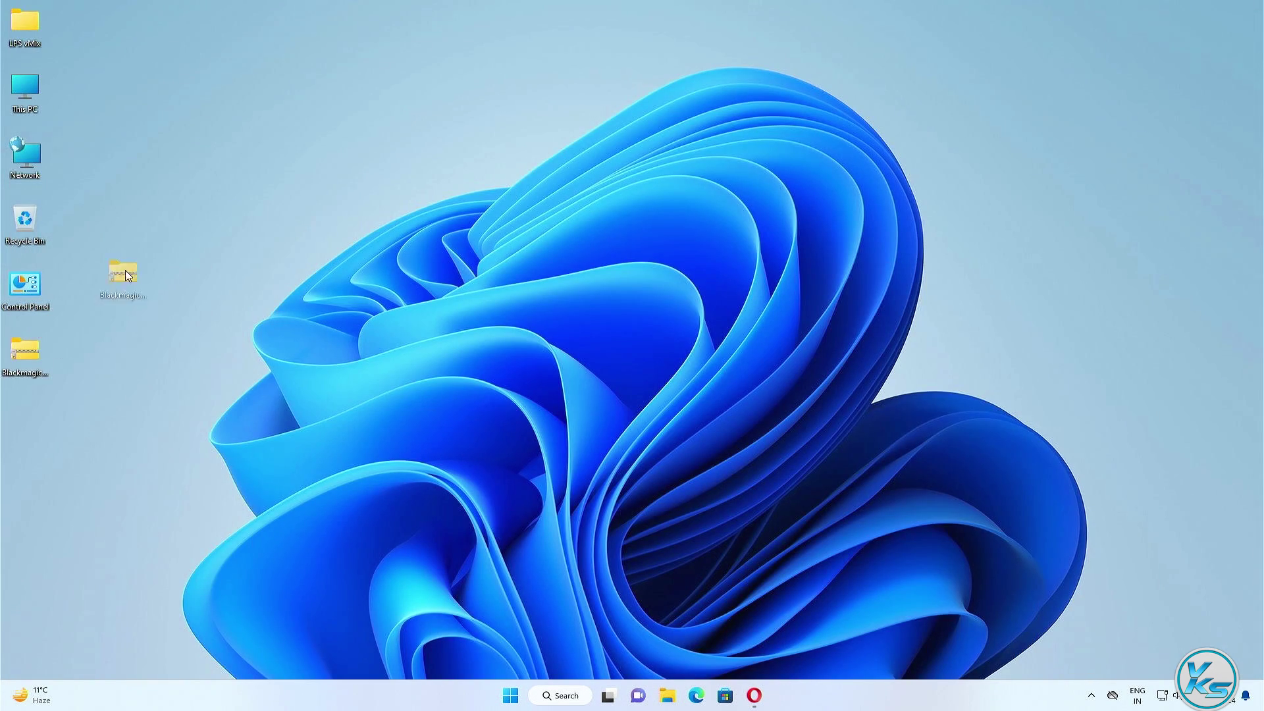
Step: Move the downloaded Blackmagic Desktop Video zip to a free spot on the desktop and extract it to the suggested folder
{"action": "left_click_drag", "start_coordinate": [202, 100], "coordinate": [197, 97]}
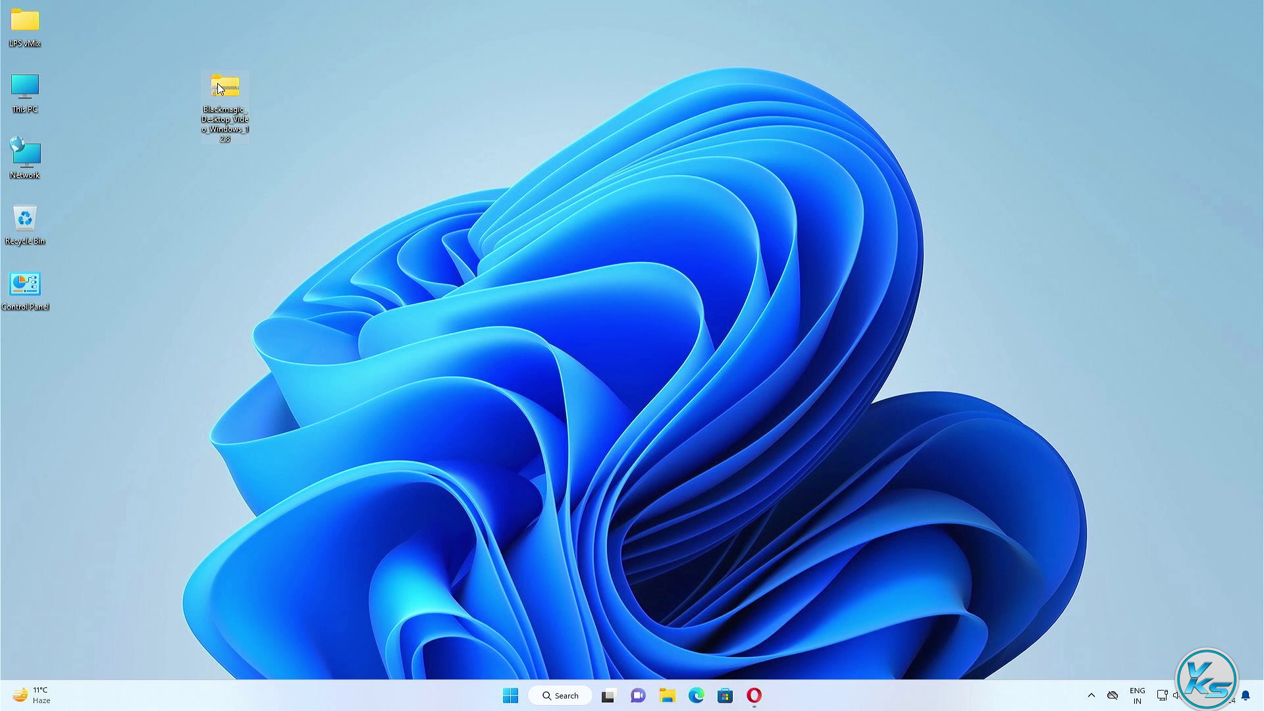
{"action": "right_click", "coordinate": [219, 83]}
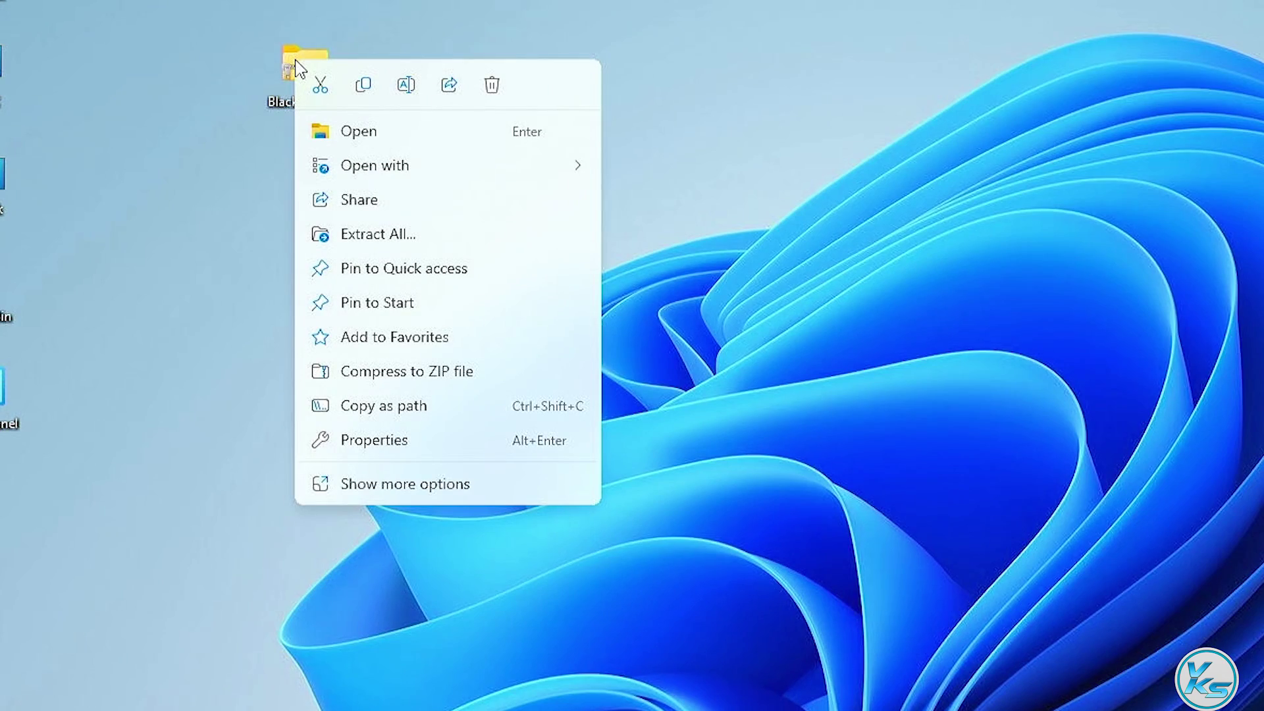
{"action": "left_click", "coordinate": [398, 235]}
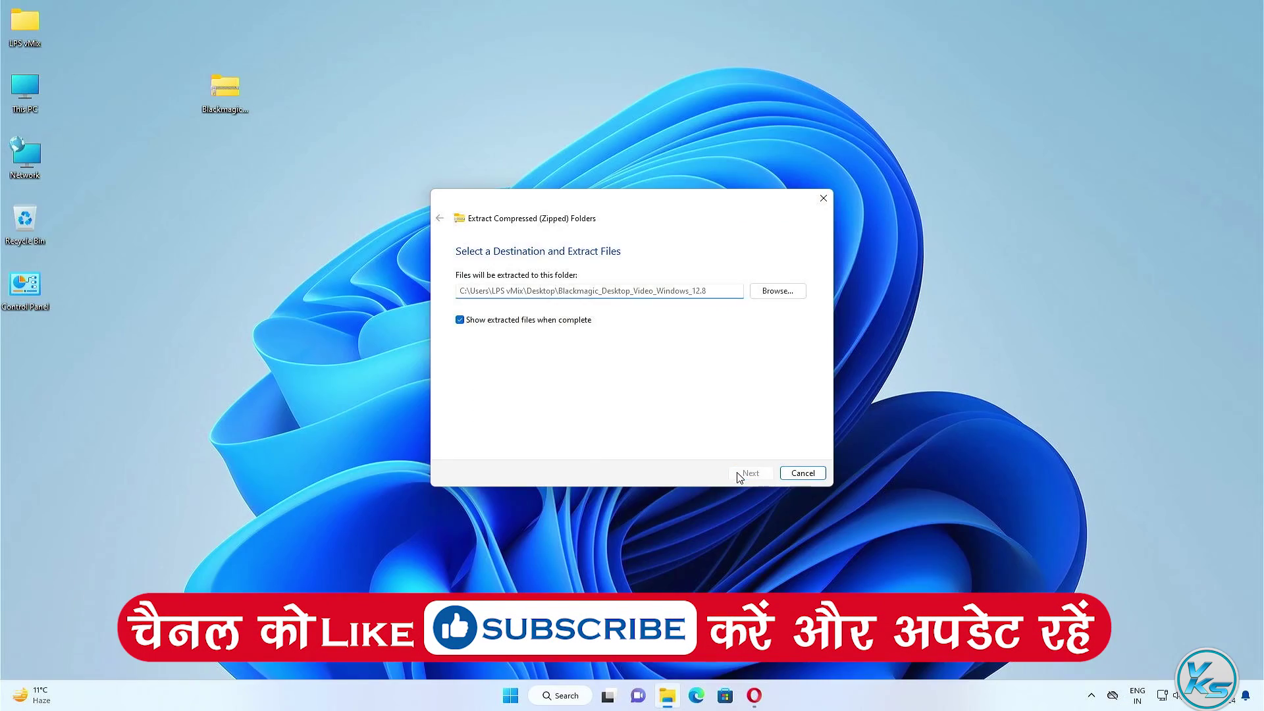
{"action": "left_click", "coordinate": [789, 521]}
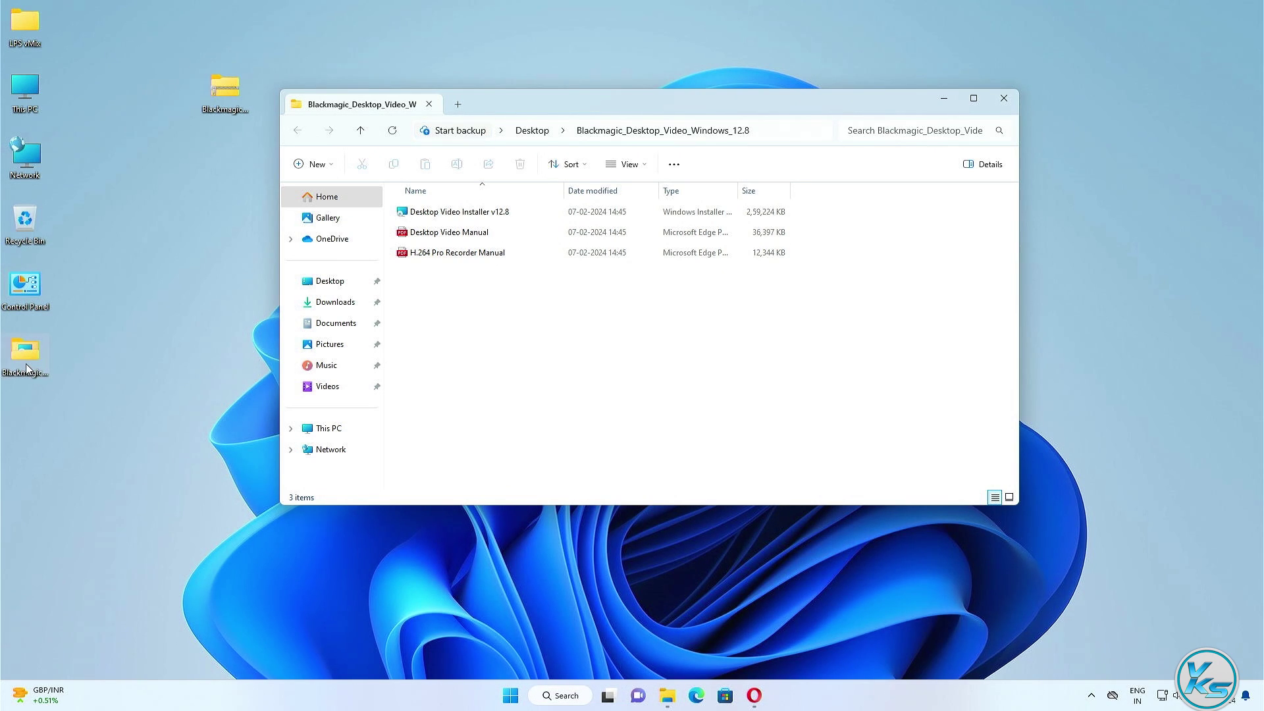
Step: Launch Desktop Video Installer v12.8 from the extracted folder, and clear the folder window out of the setup wizard's way
{"action": "left_click", "coordinate": [467, 221]}
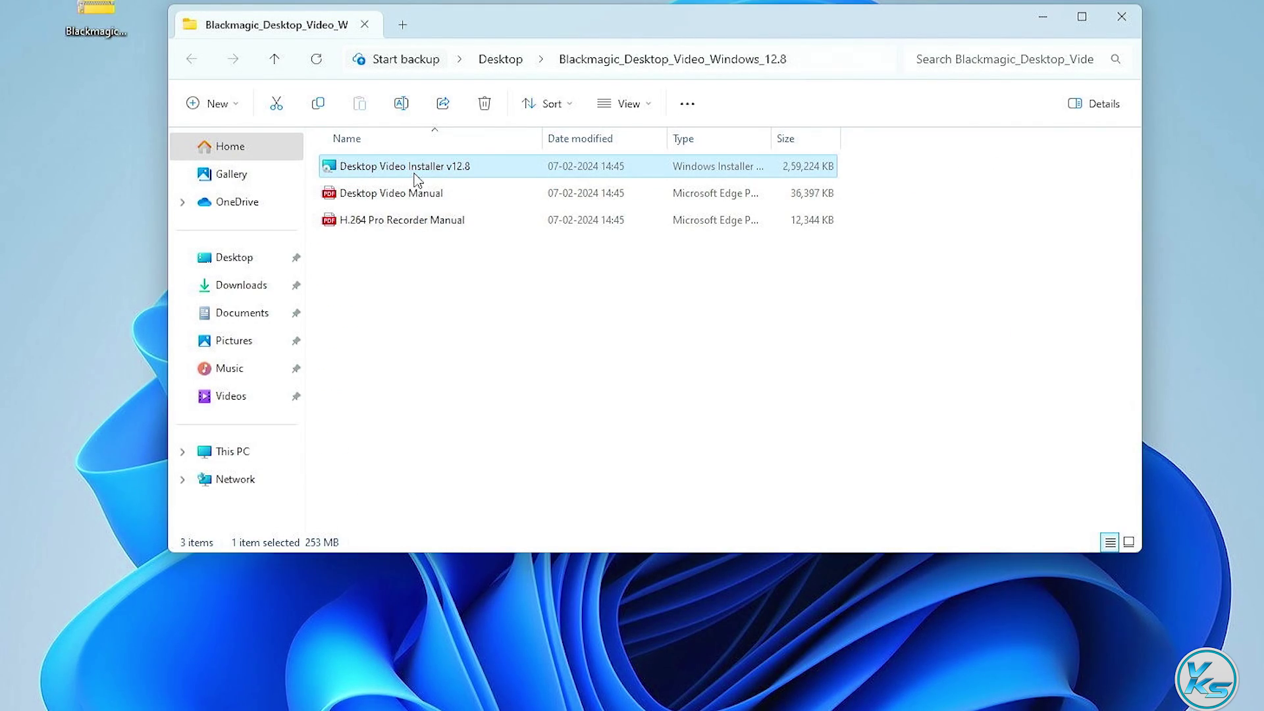
{"action": "mouse_move", "coordinate": [399, 175]}
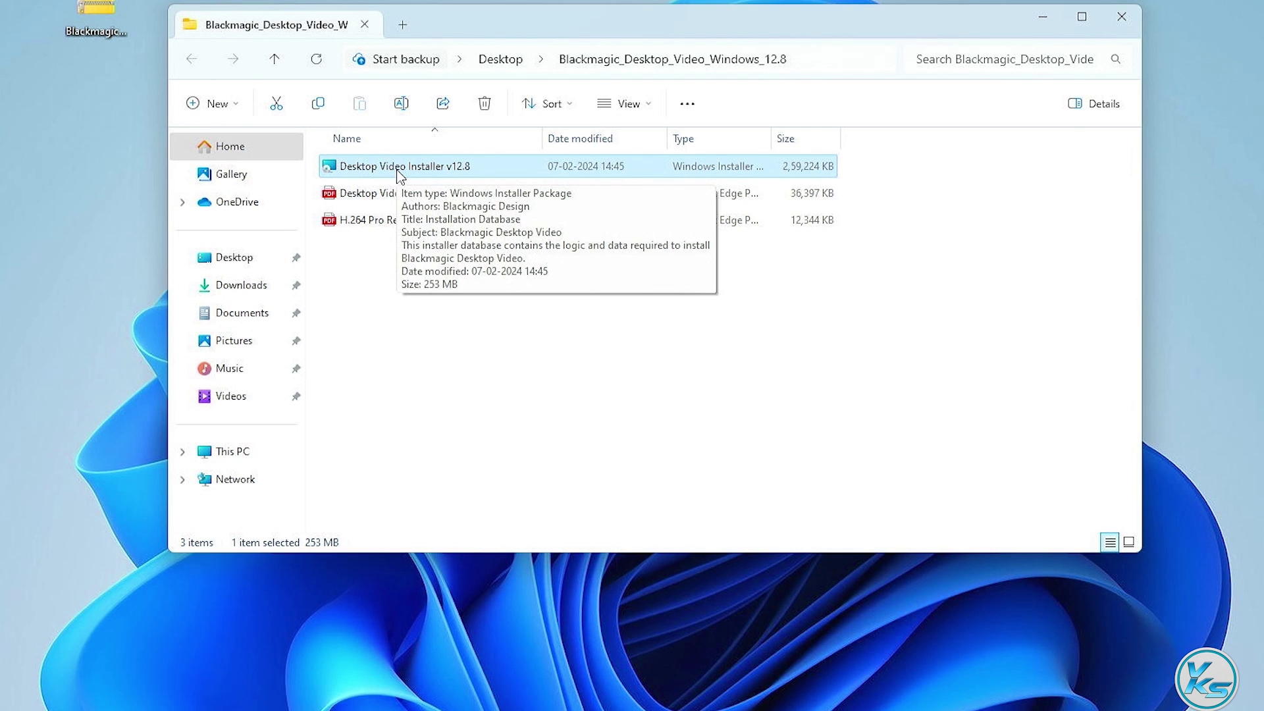
{"action": "right_click", "coordinate": [397, 173]}
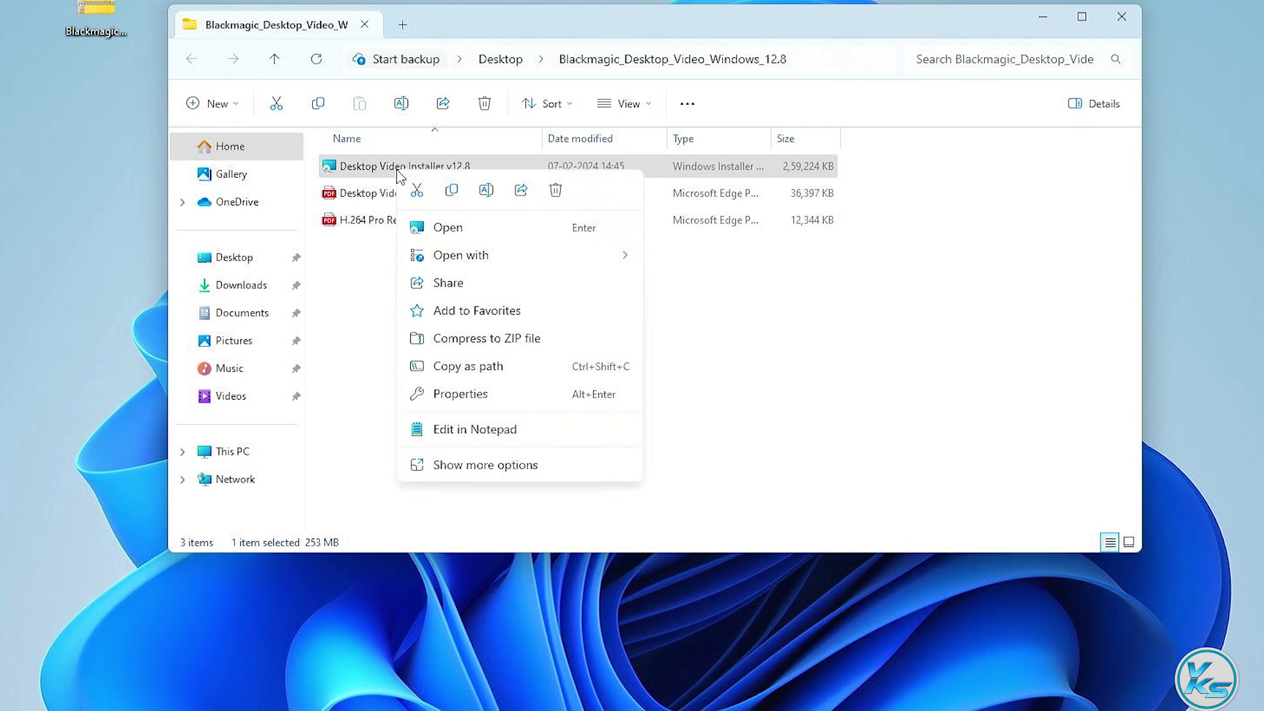
{"action": "left_click", "coordinate": [439, 228]}
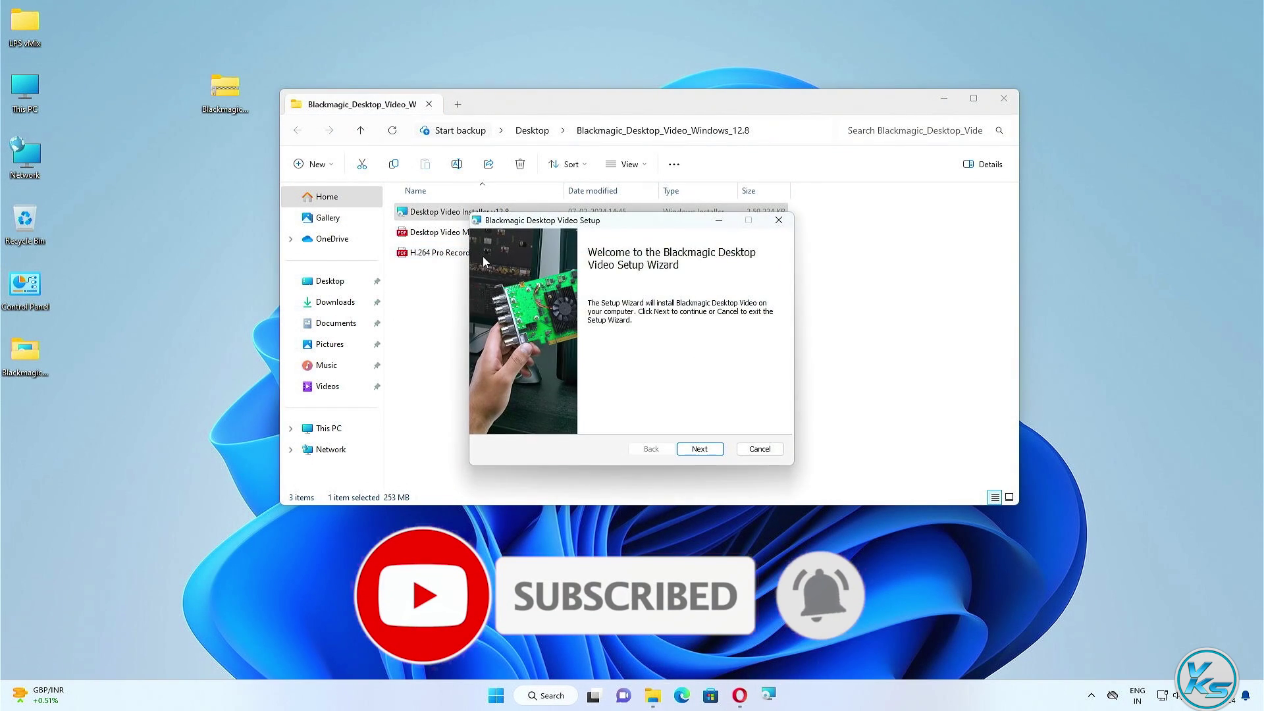
{"action": "left_click", "coordinate": [1000, 103]}
{"action": "left_click_drag", "start_coordinate": [654, 223], "coordinate": [605, 117]}
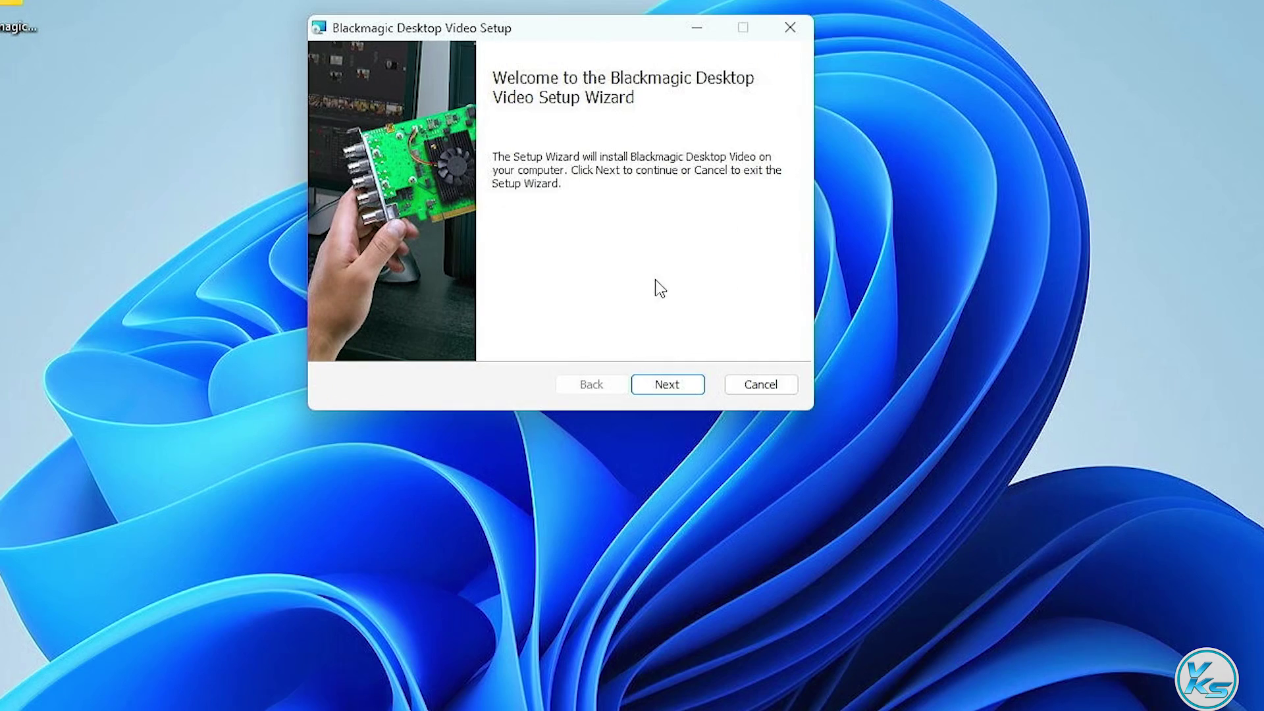
Step: Advance the setup wizard past its information pages and accept the license agreement terms
{"action": "left_click", "coordinate": [662, 387]}
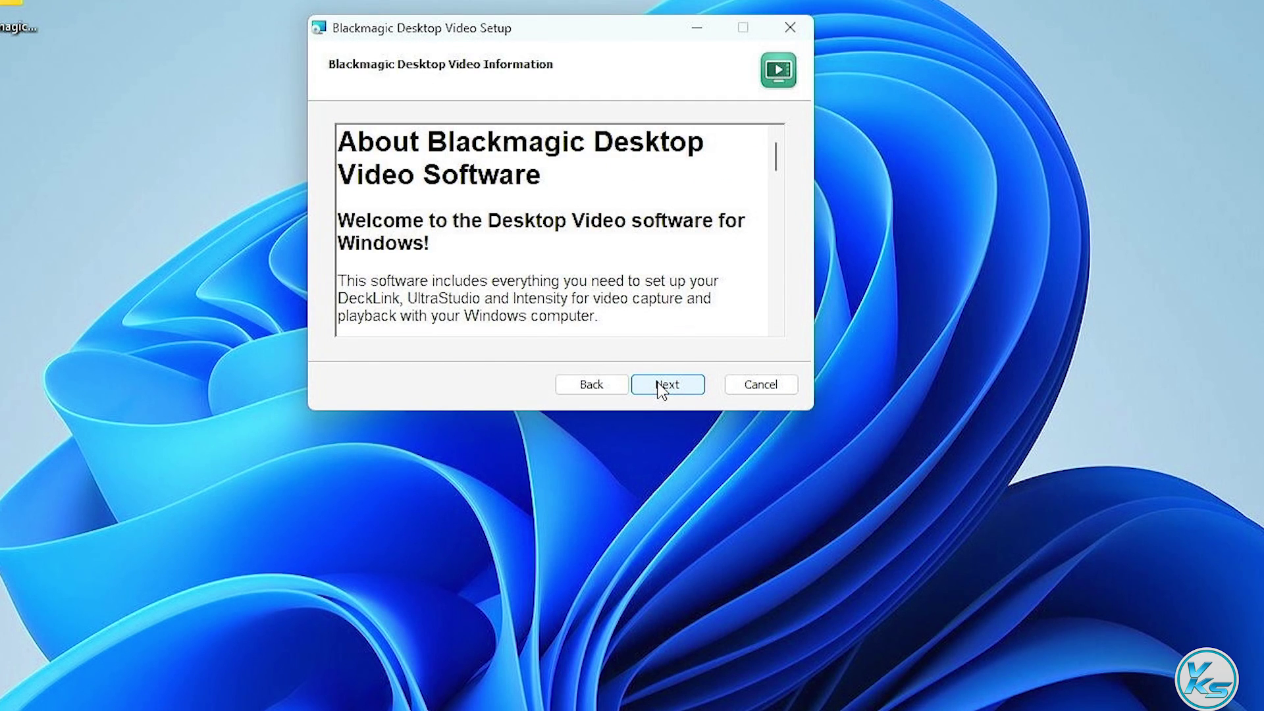
{"action": "left_click", "coordinate": [663, 387]}
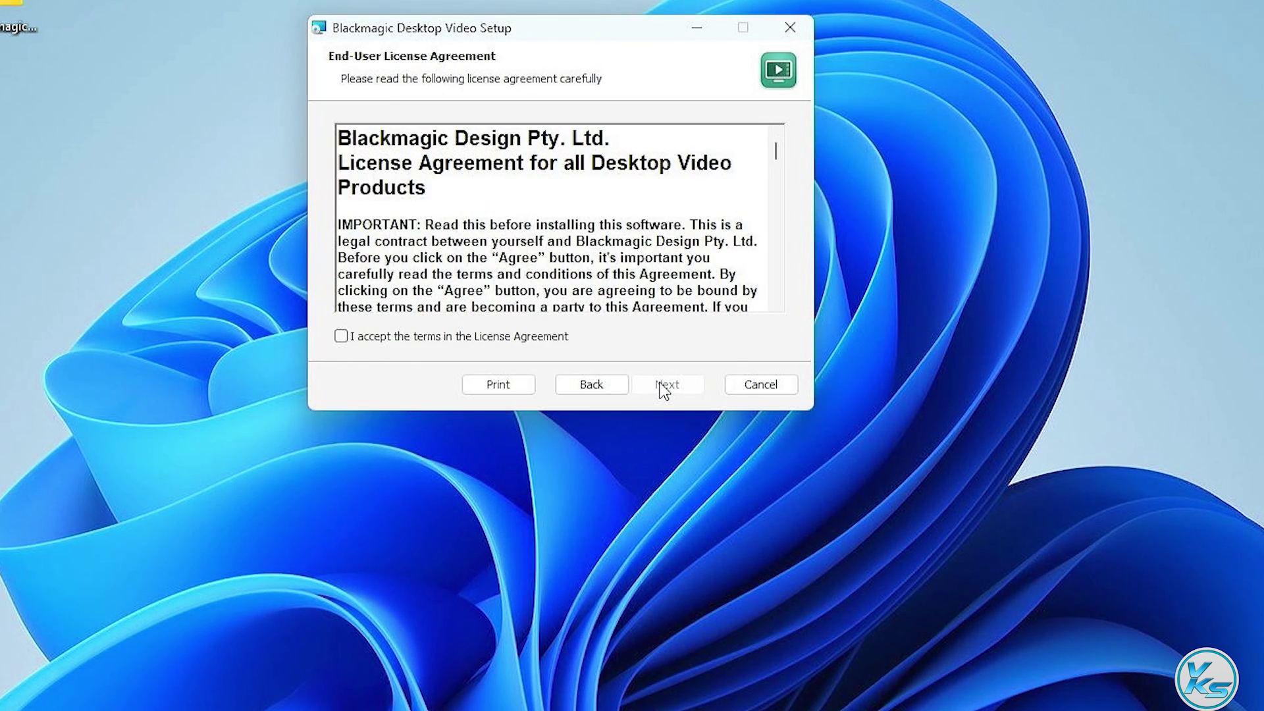
{"action": "left_click", "coordinate": [402, 339]}
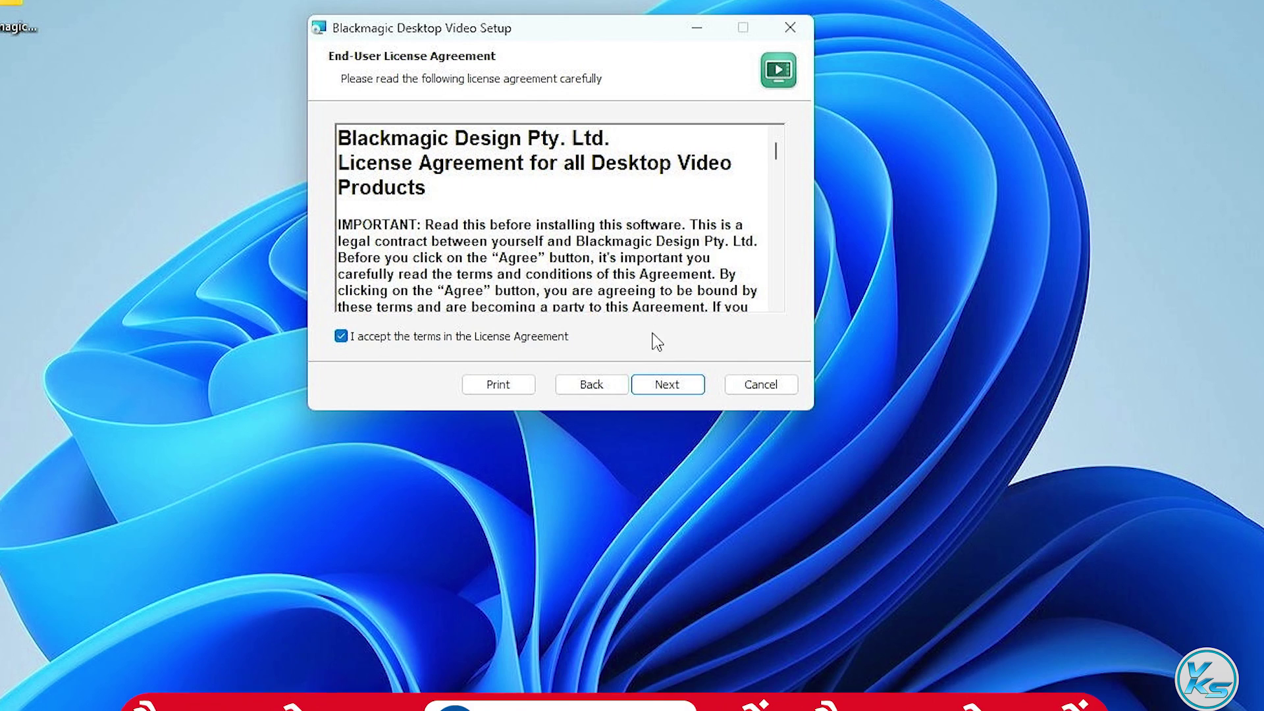
{"action": "left_click", "coordinate": [675, 383]}
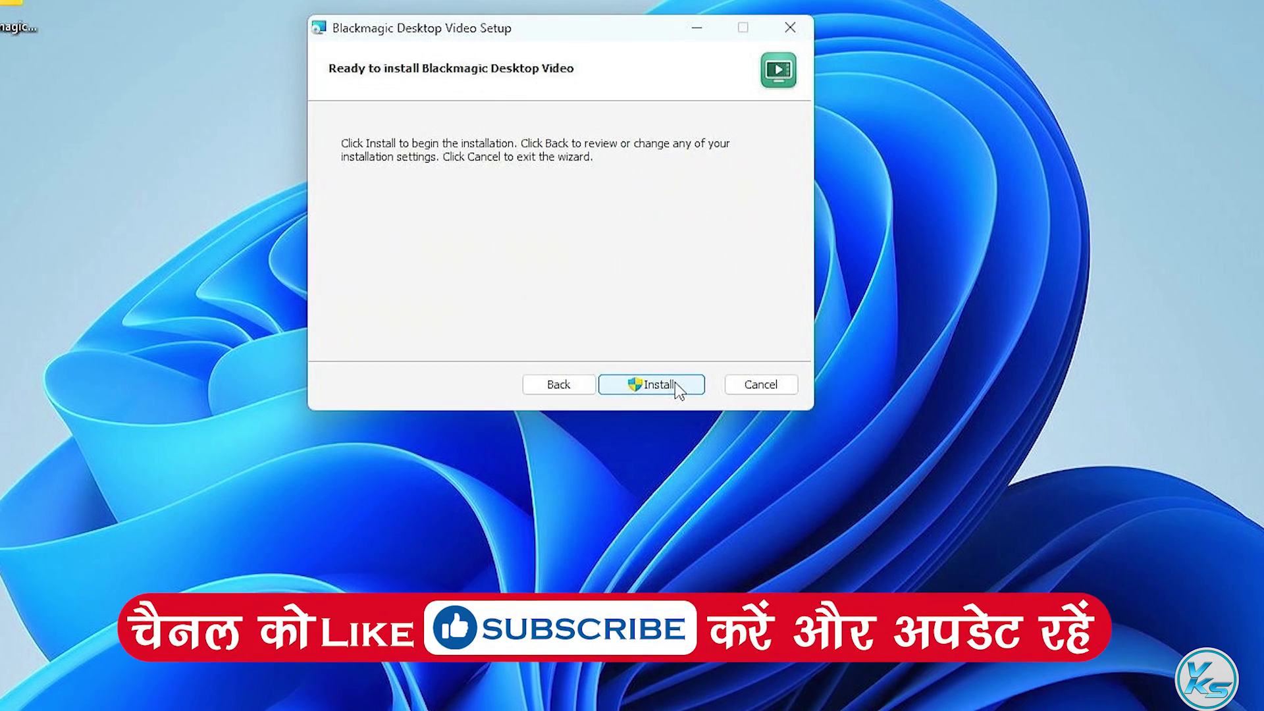
Step: Install Blackmagic Desktop Video, allowing it to change the device, and finish the wizard with a system restart
{"action": "left_click", "coordinate": [645, 385]}
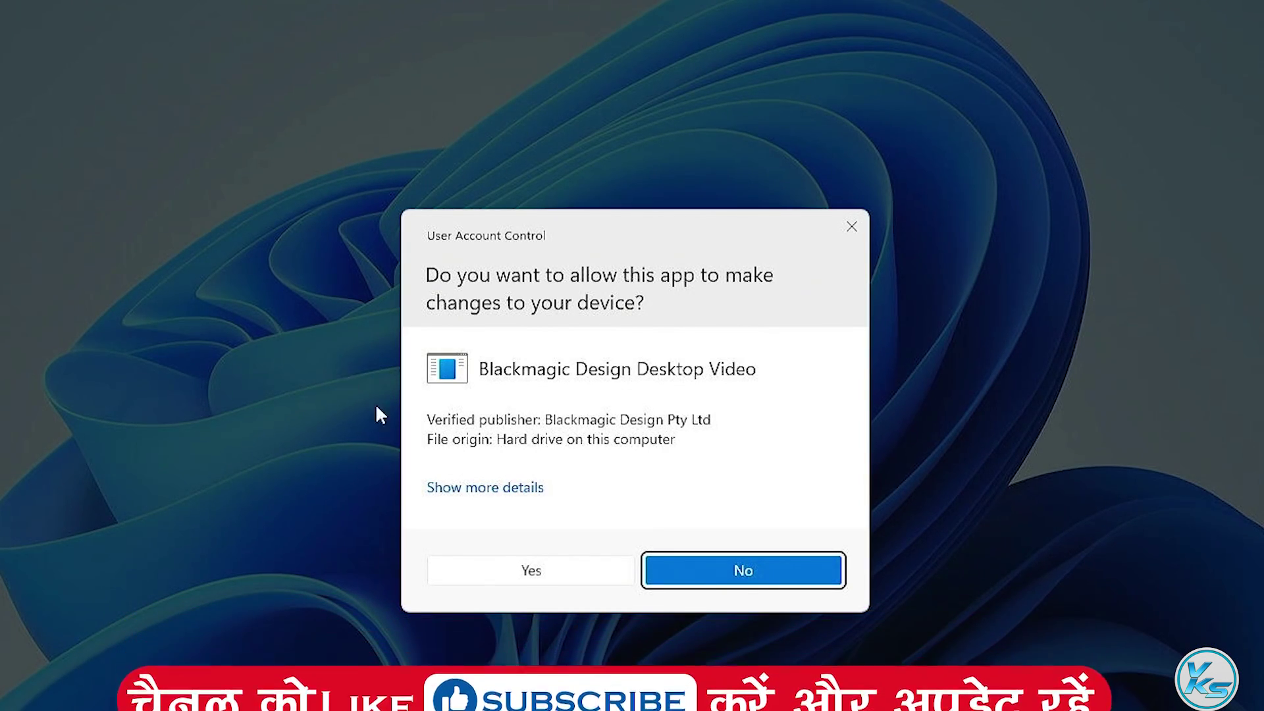
{"action": "left_click", "coordinate": [475, 575]}
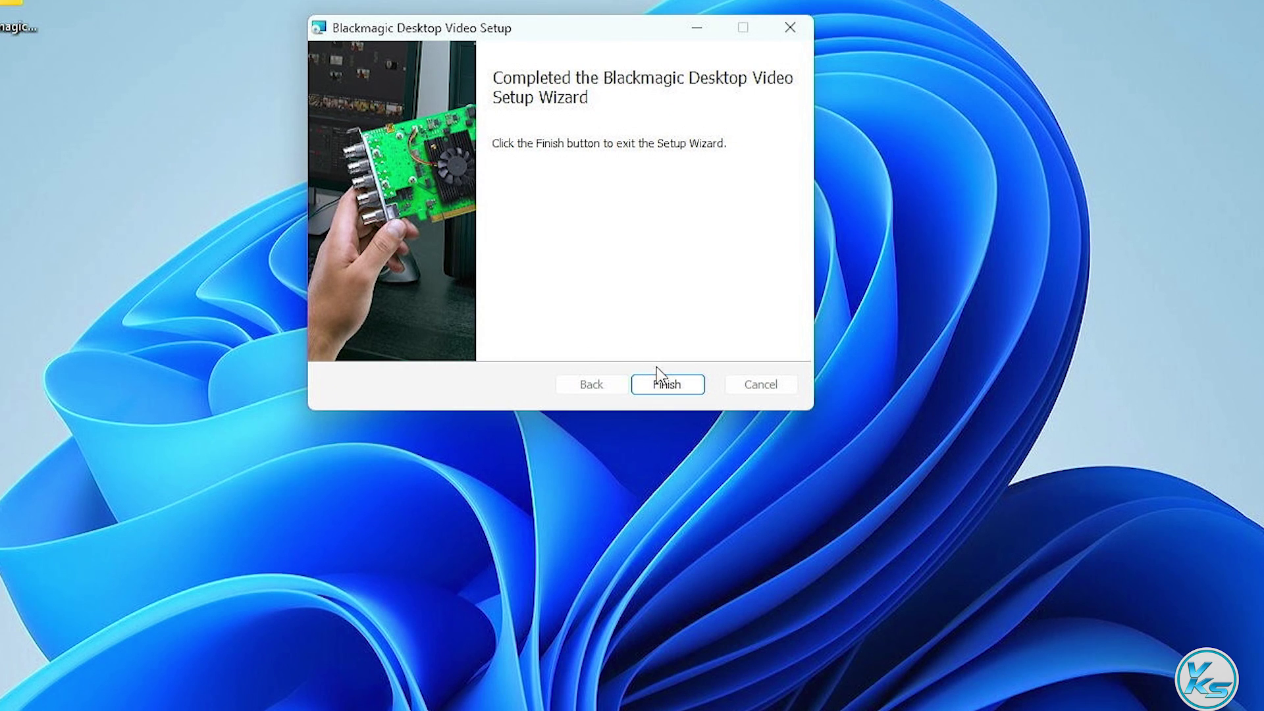
{"action": "left_click", "coordinate": [665, 385]}
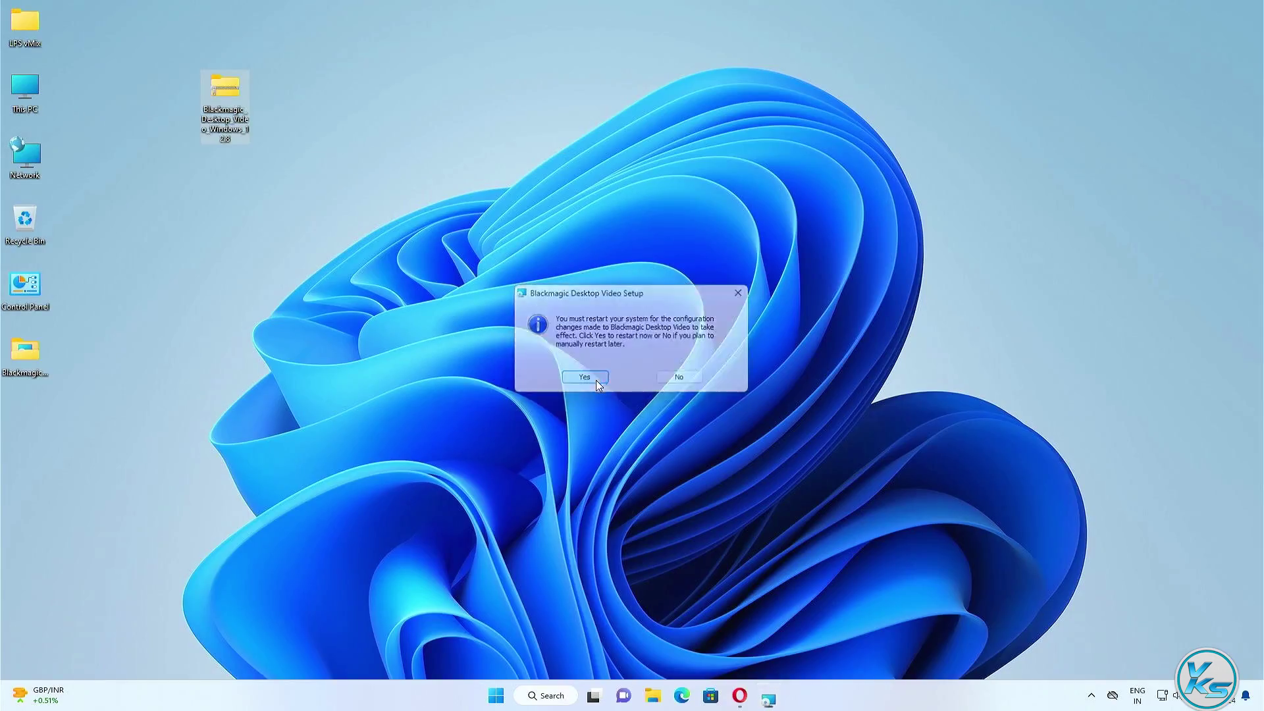
{"action": "left_click", "coordinate": [583, 454]}
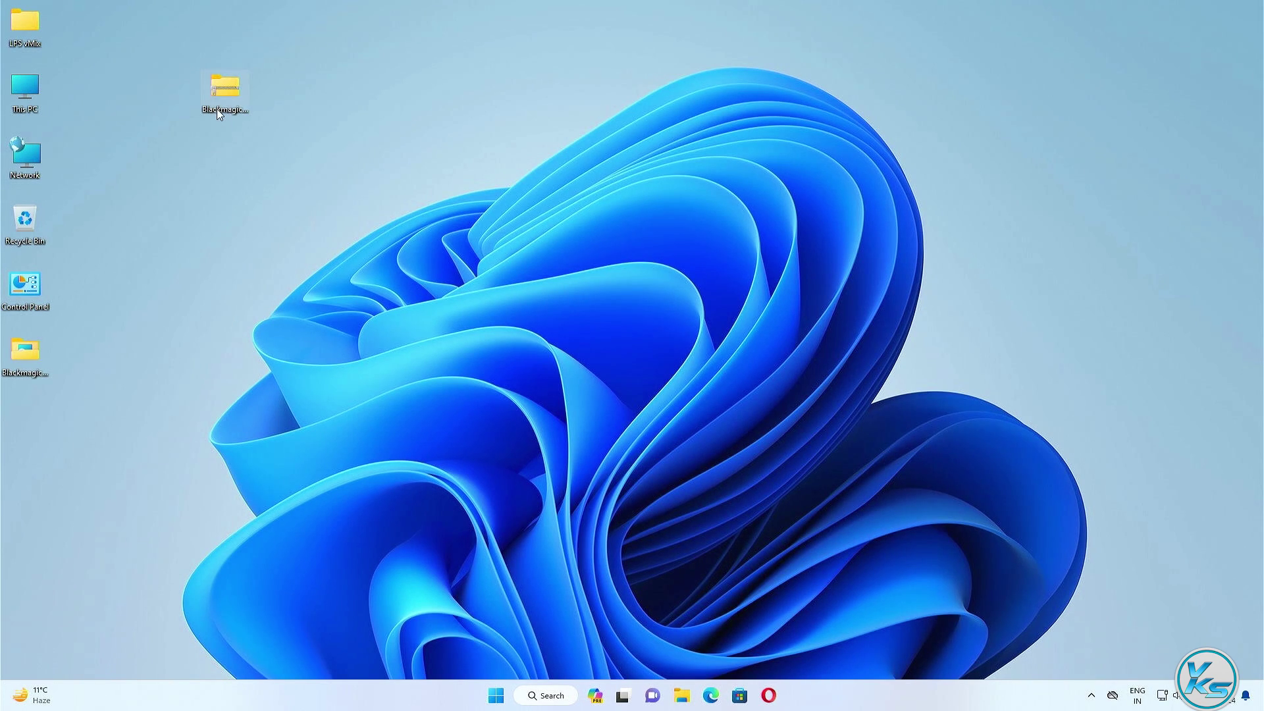
Step: Permanently delete both the Blackmagic Desktop Video zip and its extracted folder from the desktop
{"action": "left_click", "coordinate": [217, 110]}
{"action": "left_click", "coordinate": [22, 337]}
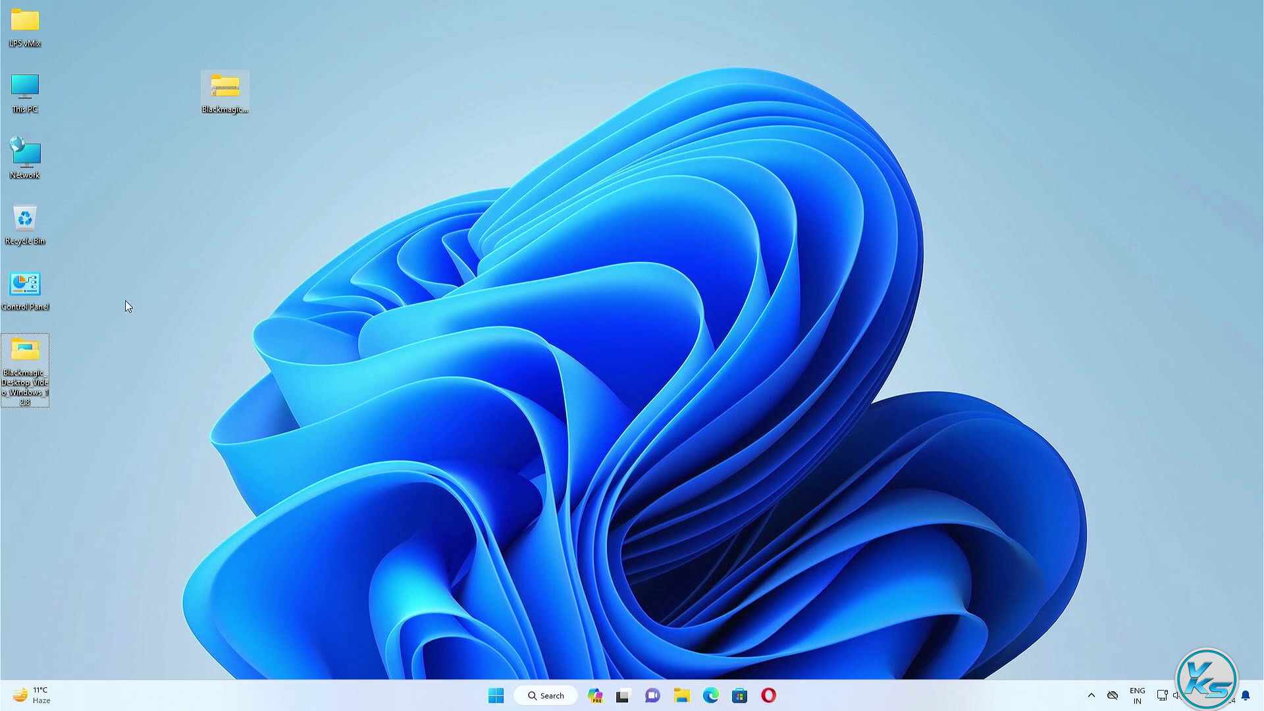
{"action": "key", "text": "shift+Delete"}
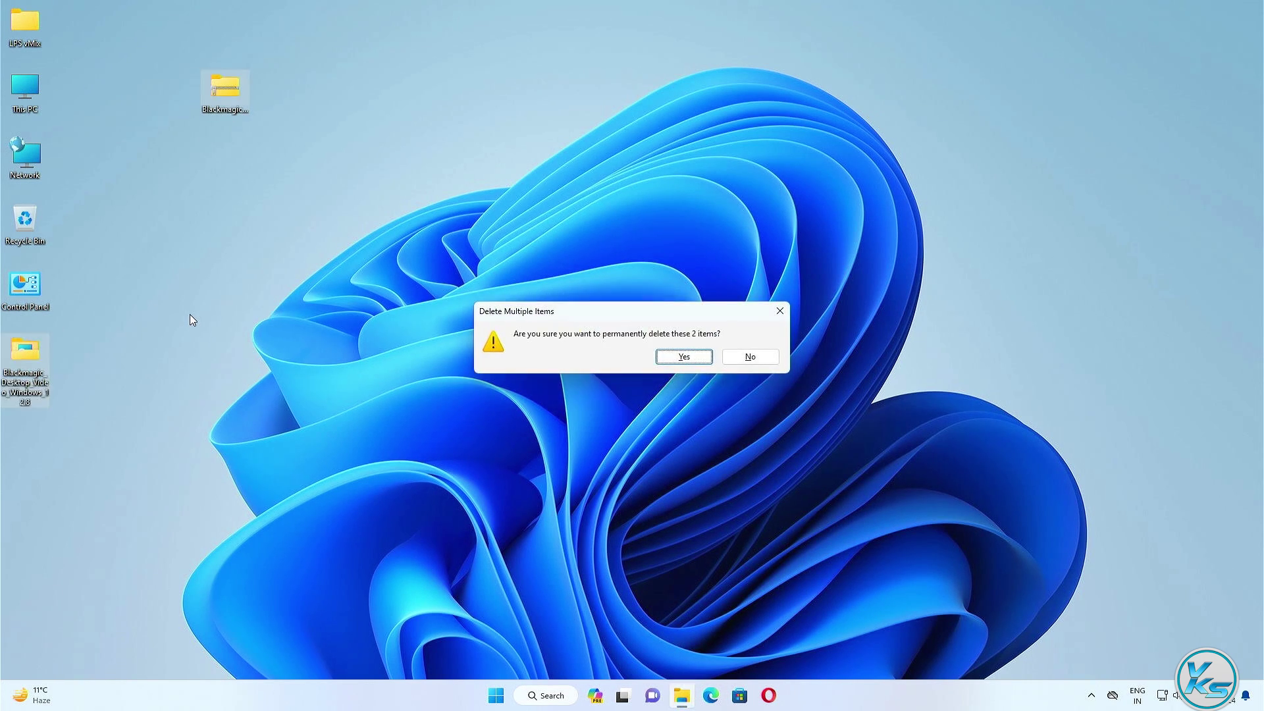
{"action": "key", "text": "Return"}
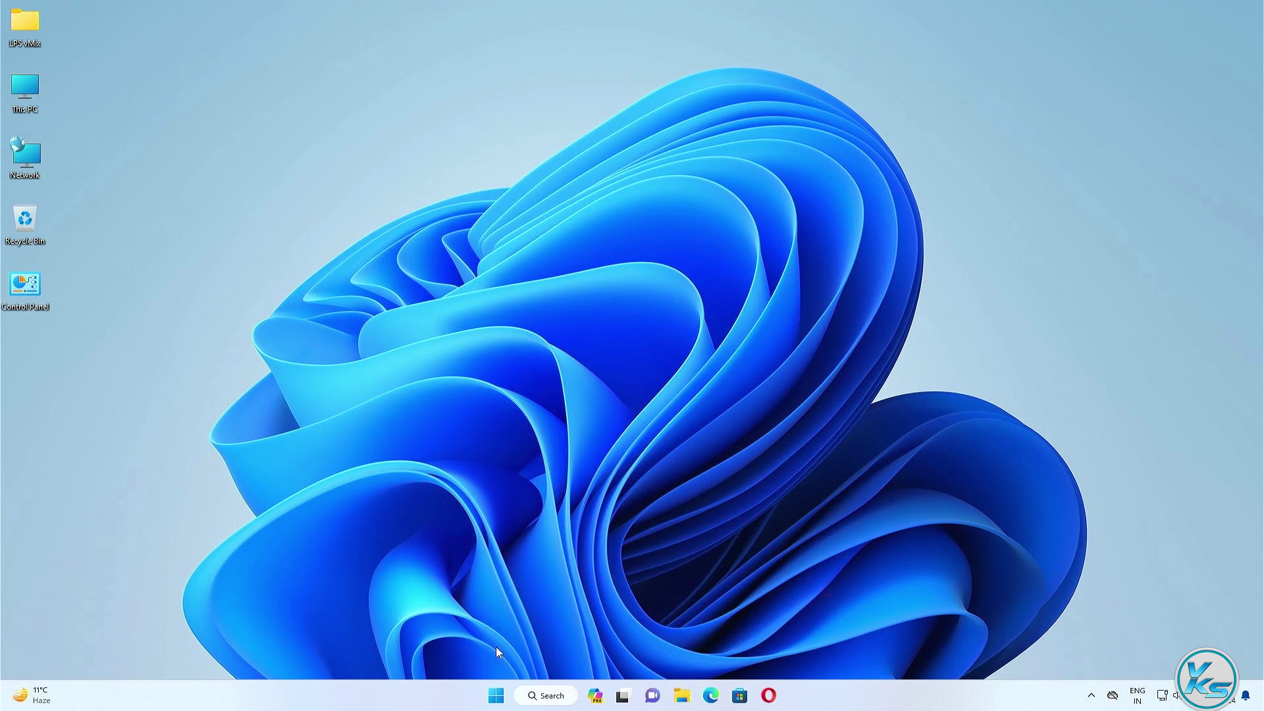
Step: Check Device Manager's Sound, video and game controllers for the Blackmagic DeckLink devices, and close Device Manager
{"action": "right_click", "coordinate": [495, 695]}
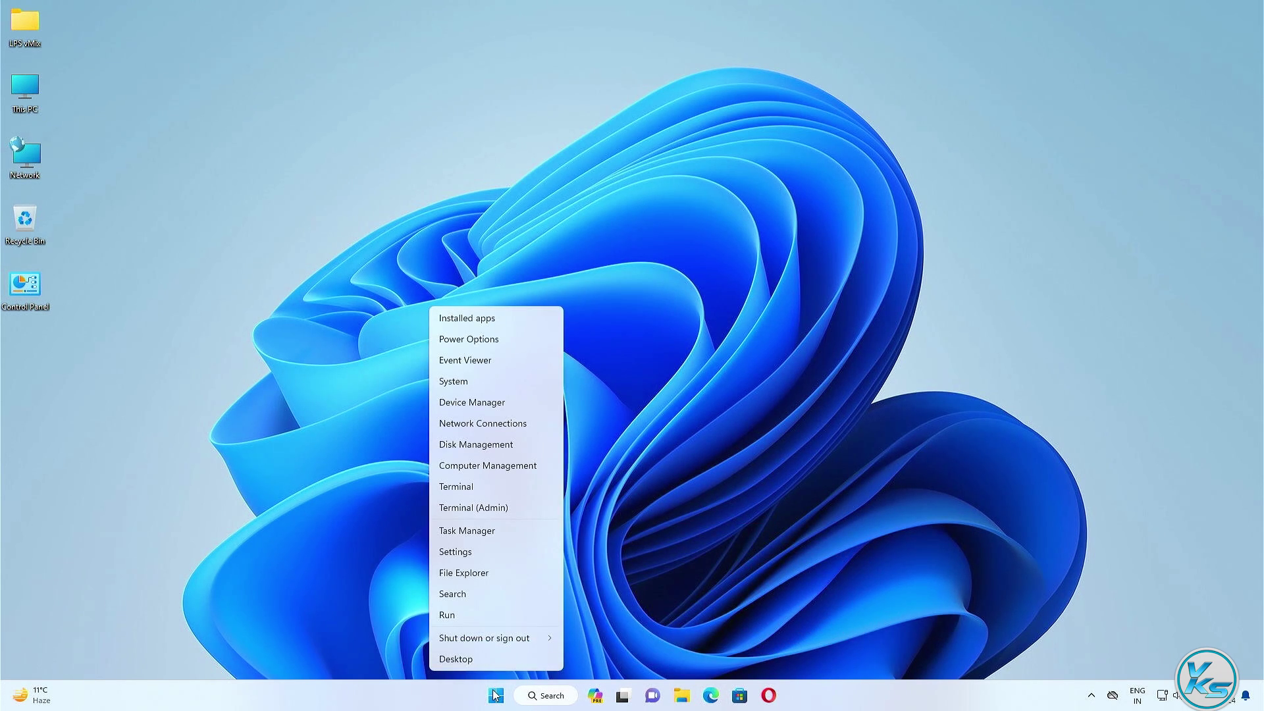
{"action": "left_click", "coordinate": [490, 409]}
{"action": "left_click_drag", "start_coordinate": [405, 39], "coordinate": [668, 45]}
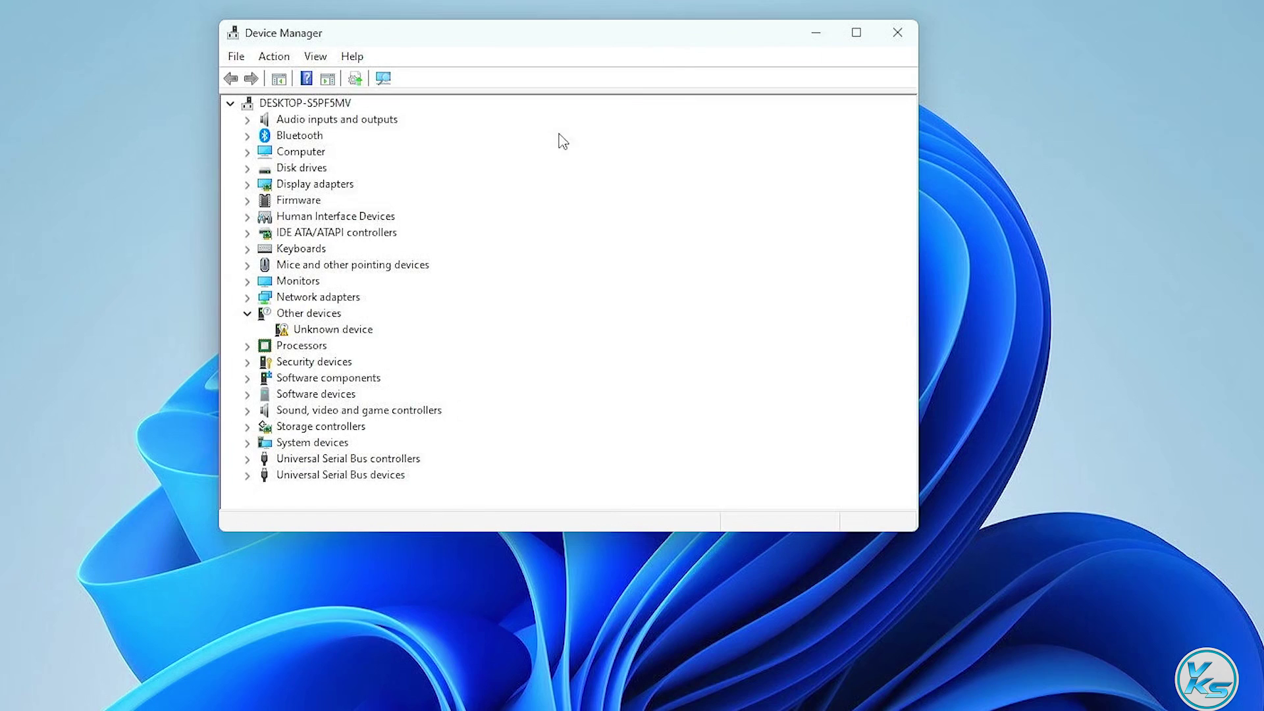
{"action": "left_click", "coordinate": [248, 411]}
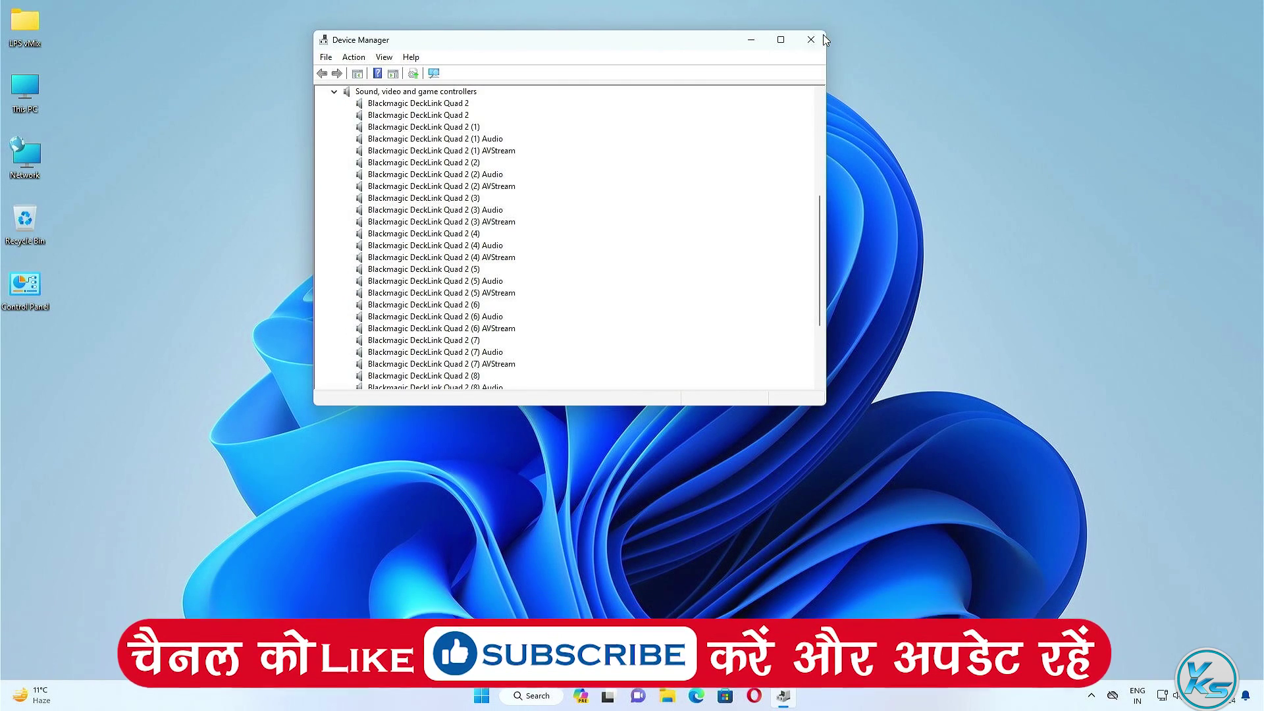
{"action": "left_click", "coordinate": [823, 34]}
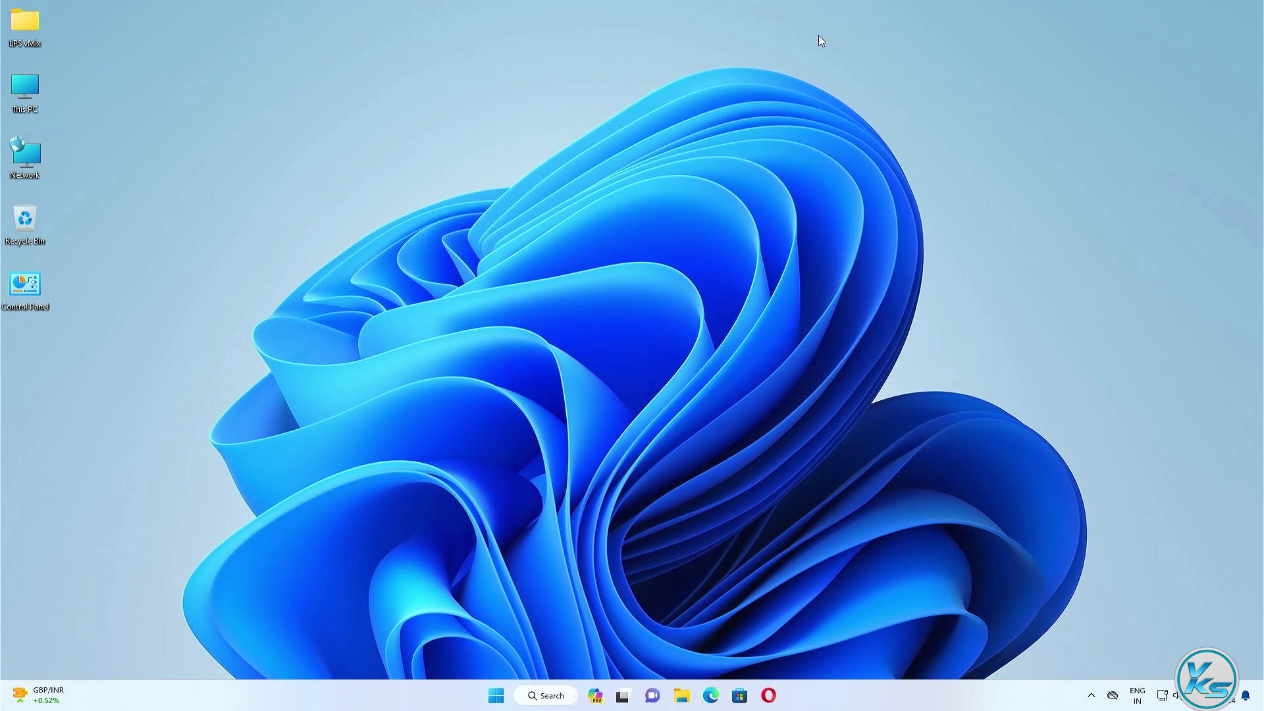
Step: Open the Control Panel from the desktop
{"action": "double_click", "coordinate": [27, 285]}
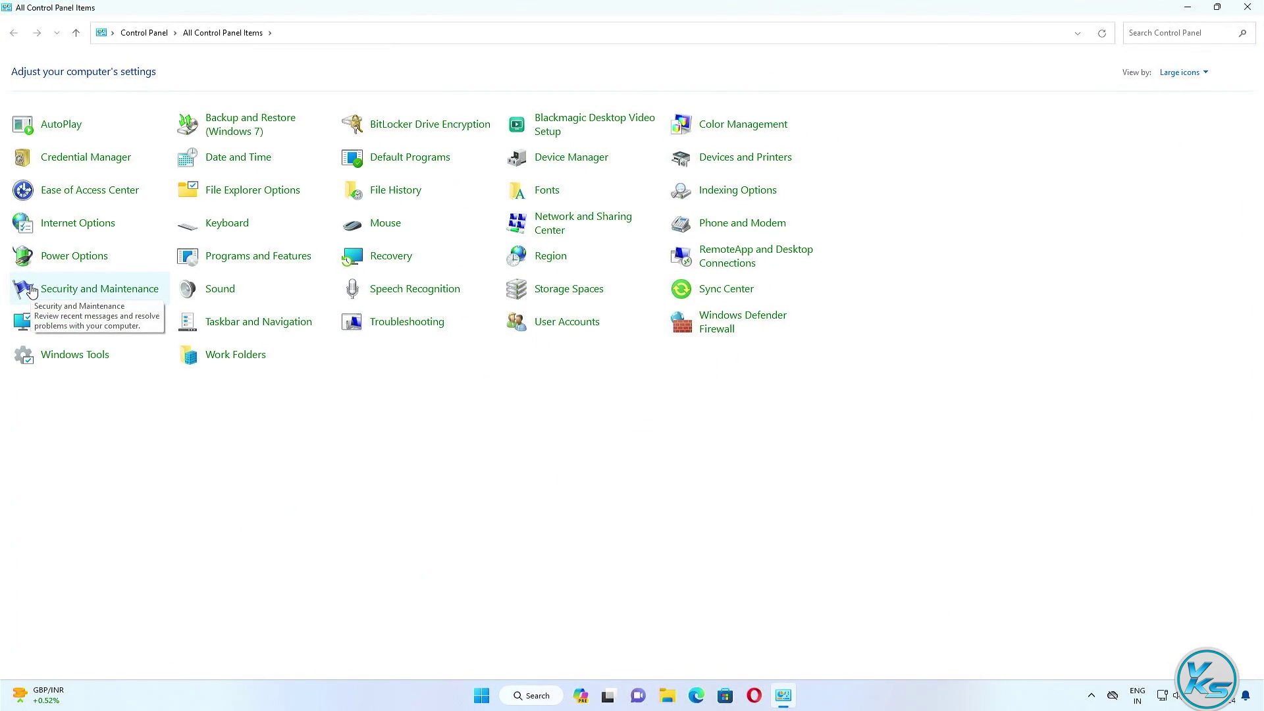
{"action": "left_click", "coordinate": [512, 702]}
{"action": "type", "text": "co"}
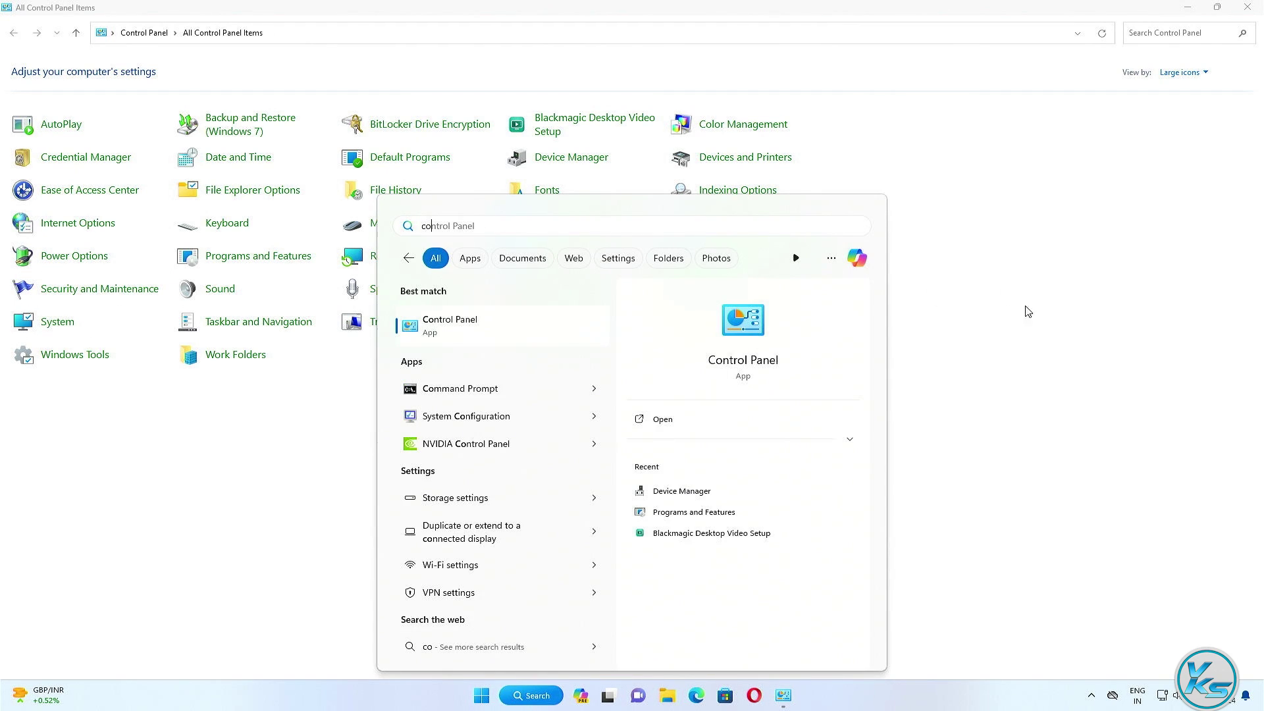
{"action": "left_click", "coordinate": [1027, 313]}
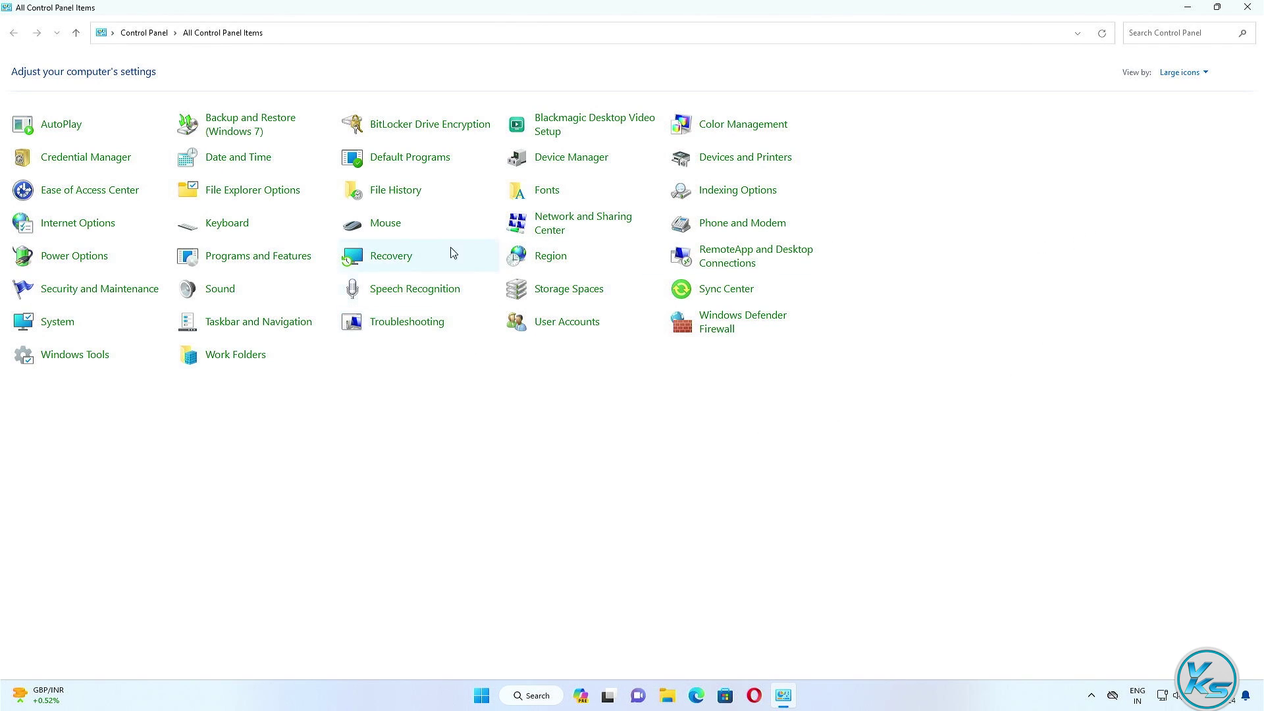
Step: With Control Panel items shown as large icons, view the DeckLink card in Blackmagic Desktop Video Setup, and close both windows
{"action": "left_click", "coordinate": [1188, 73]}
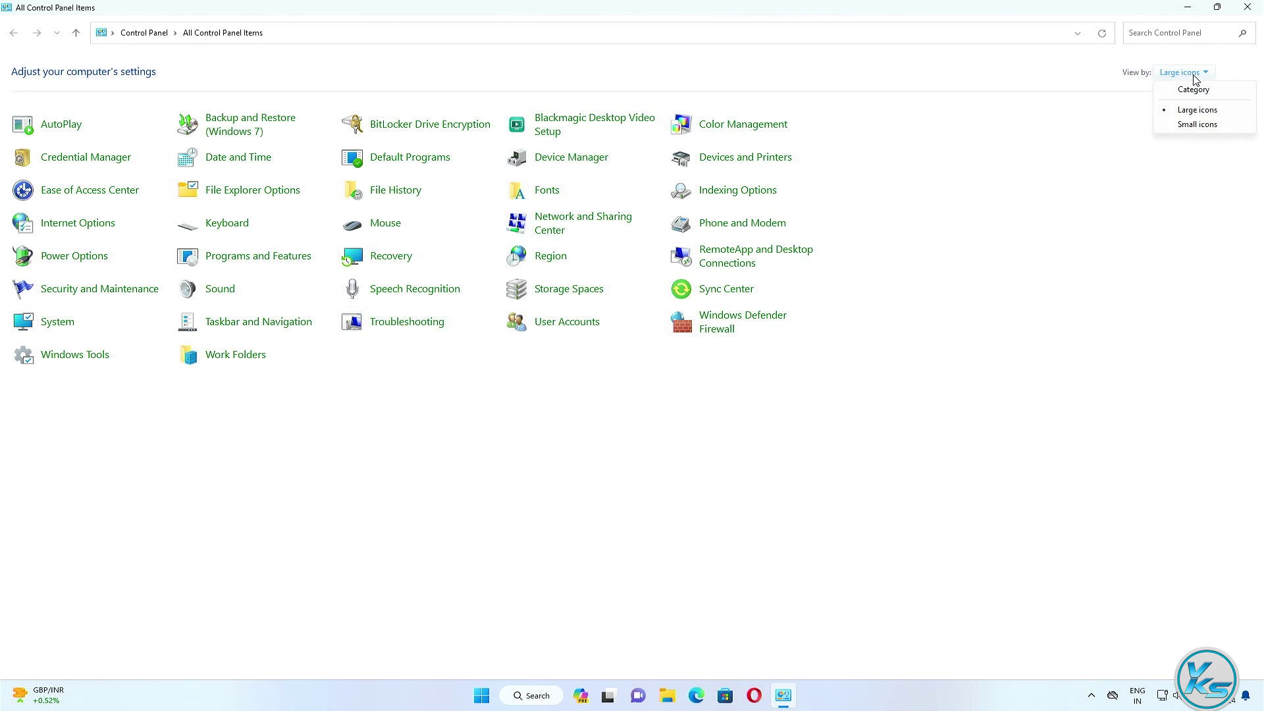
{"action": "left_click", "coordinate": [1204, 113]}
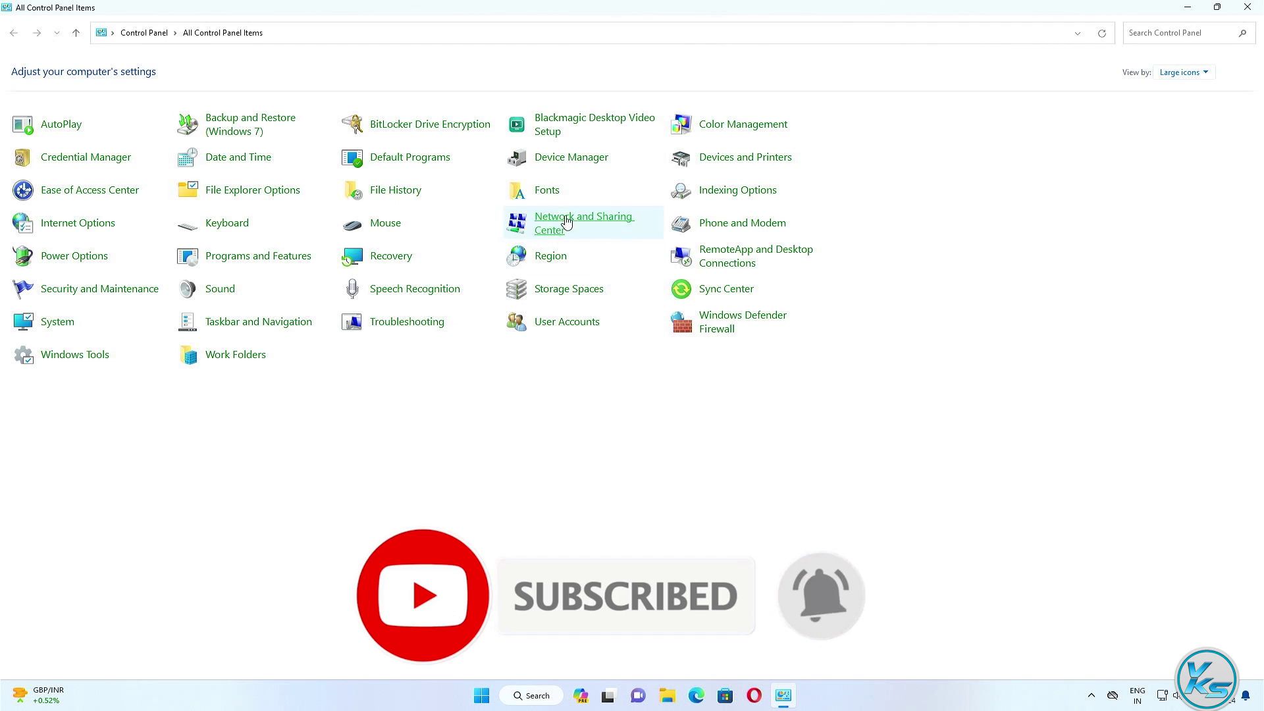
{"action": "left_click", "coordinate": [592, 125]}
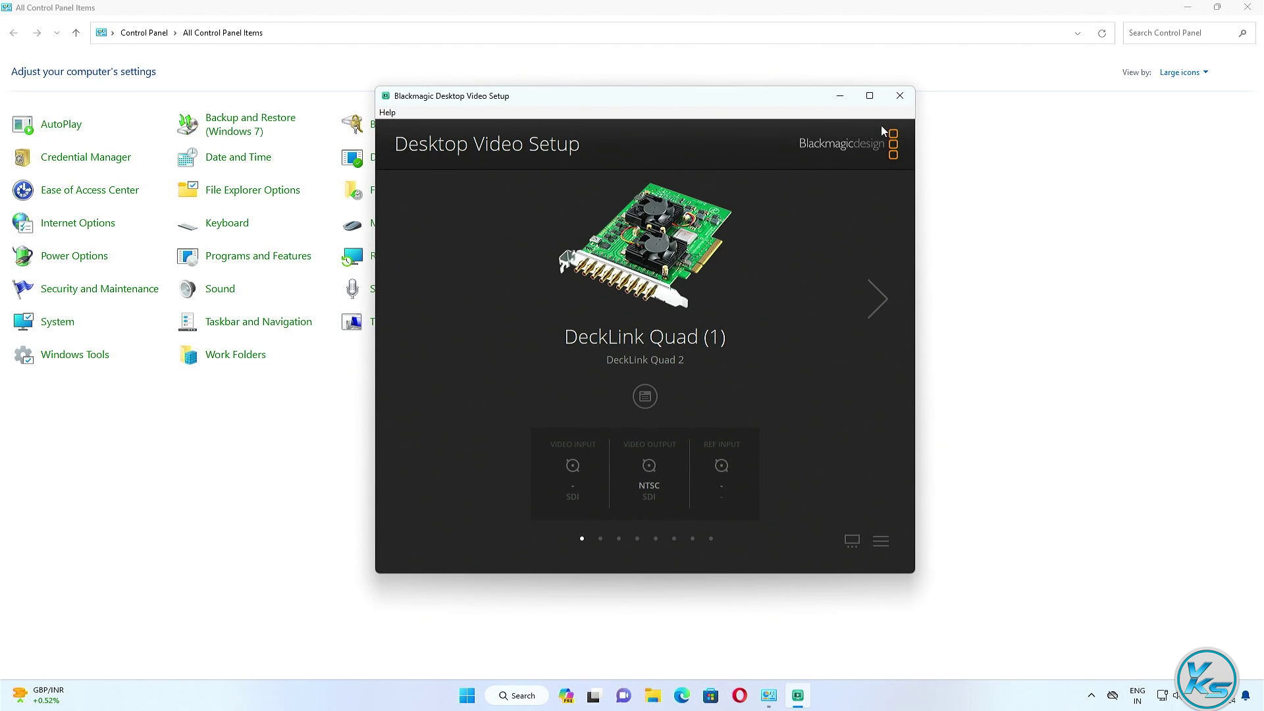
{"action": "left_click", "coordinate": [899, 95]}
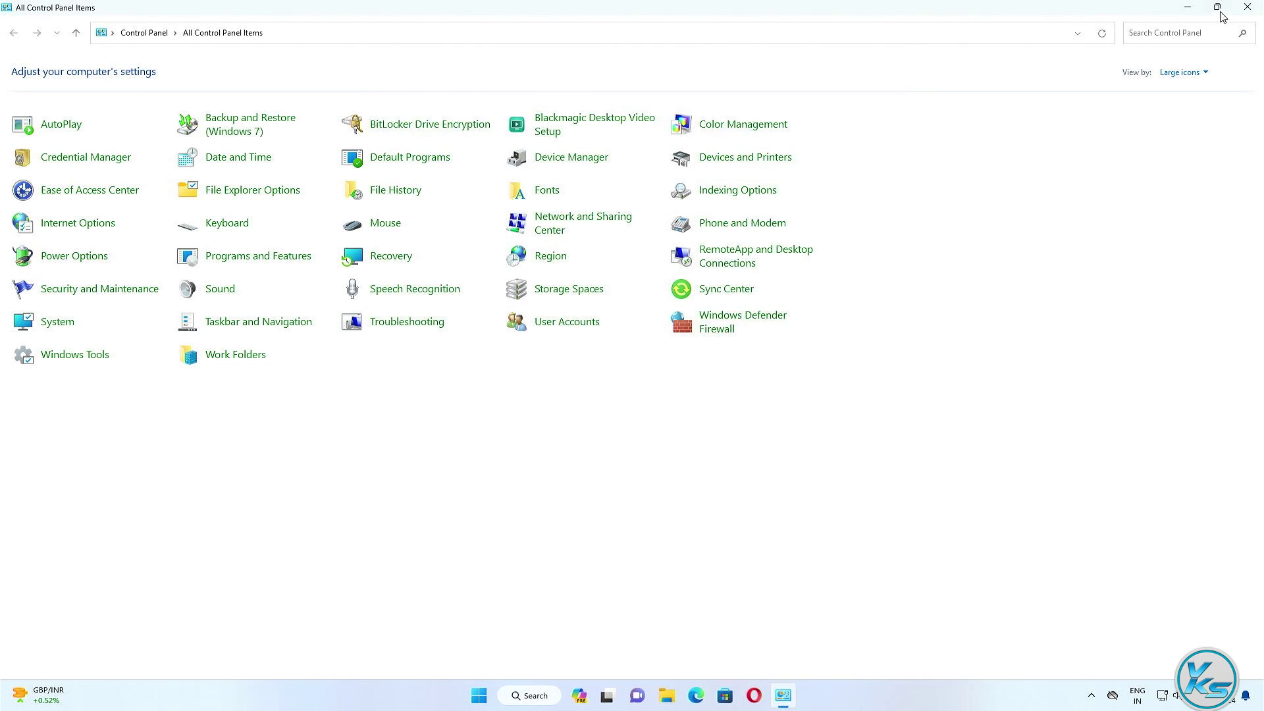
{"action": "left_click", "coordinate": [1247, 7]}
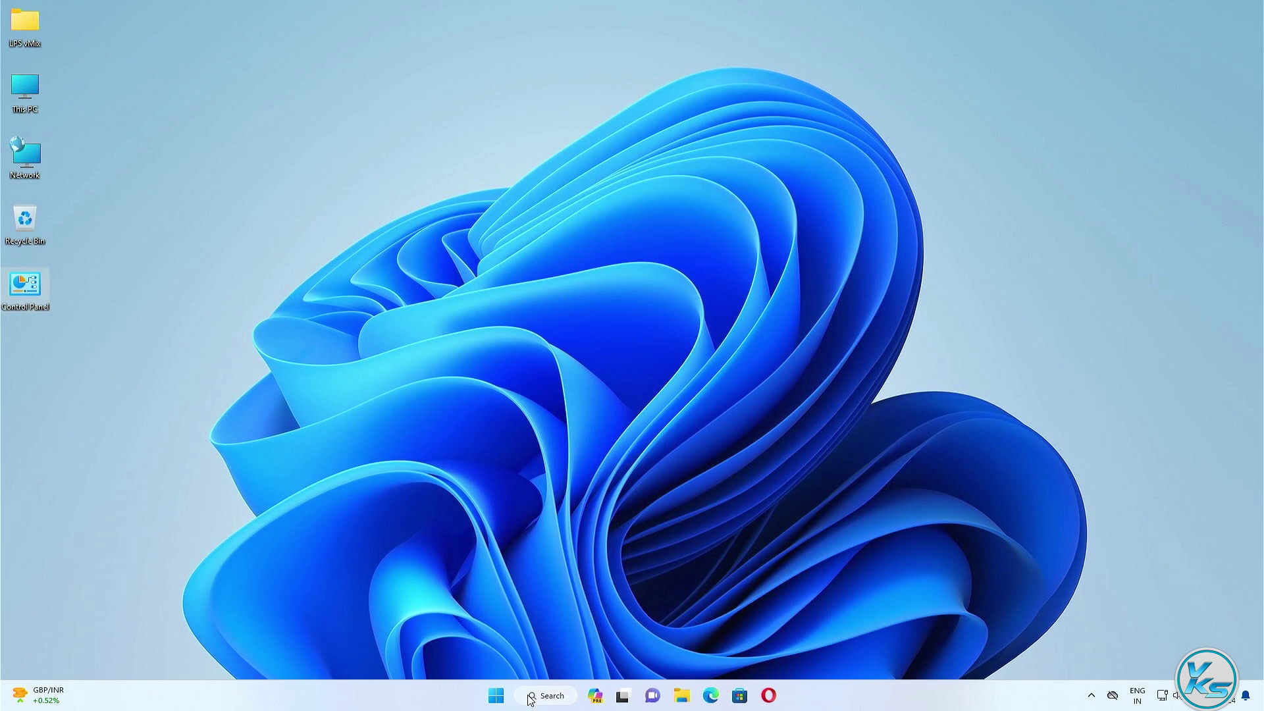
Step: Find and open Blackmagic Desktop Video Setup through Windows search, and move its window higher on the desktop
{"action": "left_click", "coordinate": [529, 697]}
{"action": "type", "text": "bla"}
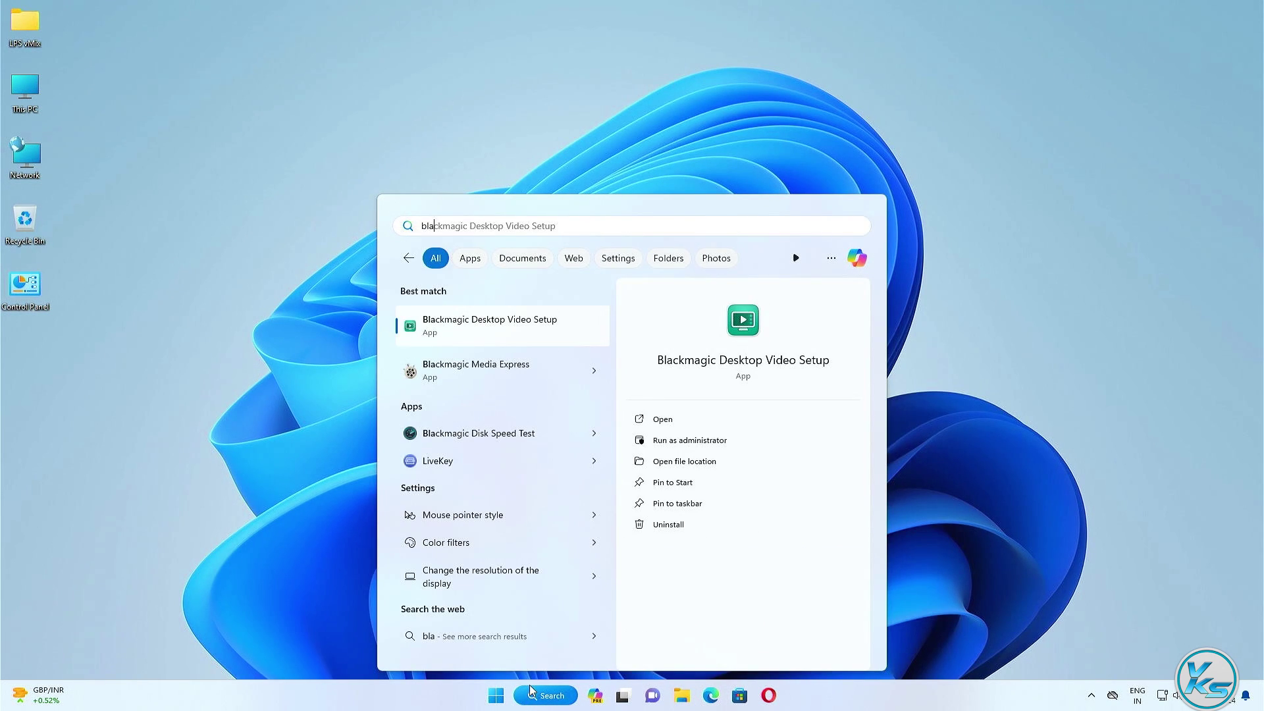
{"action": "left_click", "coordinate": [550, 321]}
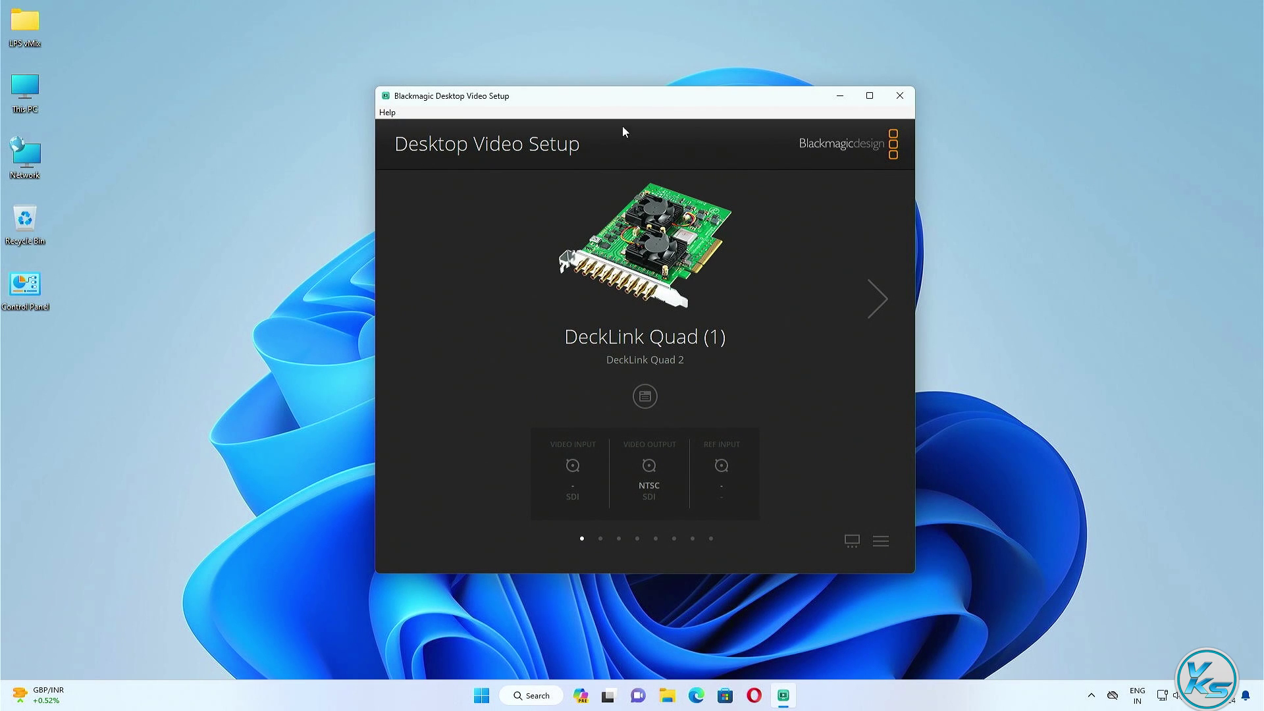
{"action": "left_click_drag", "start_coordinate": [627, 109], "coordinate": [619, 64]}
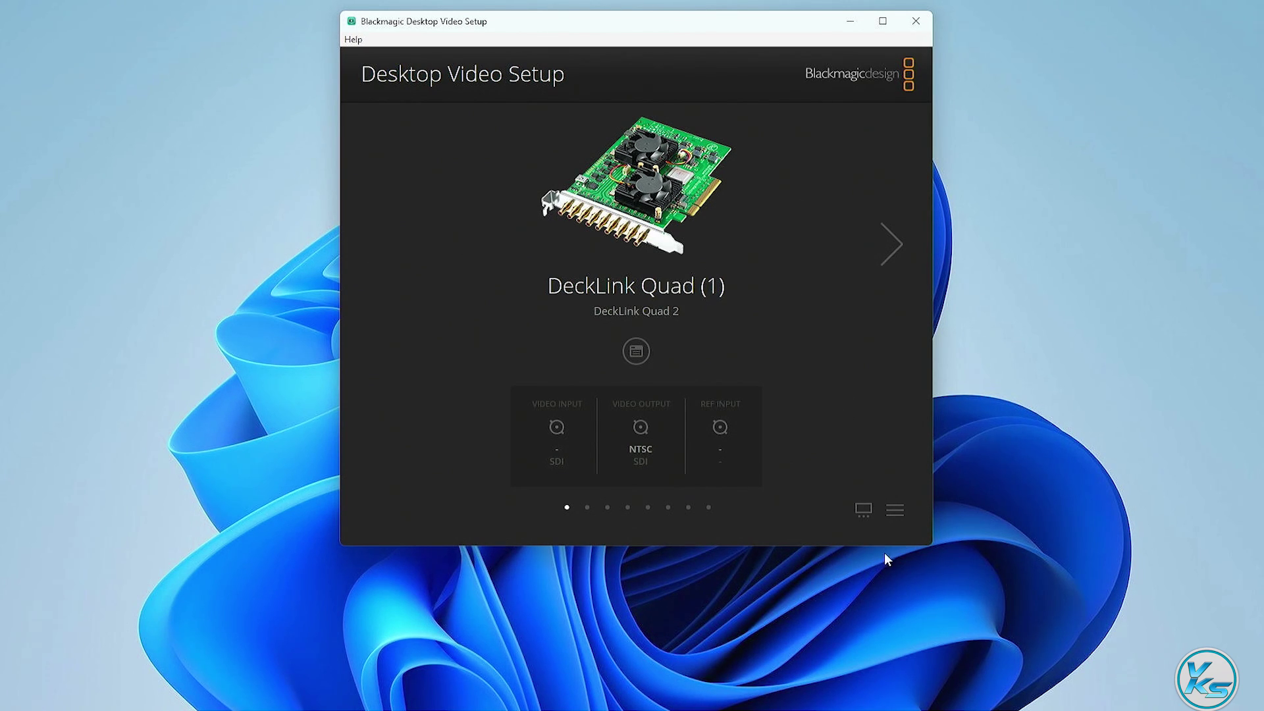
Step: Browse from DeckLink Quad (1) to DeckLink Quad (3), and switch the device display to the list view
{"action": "left_click", "coordinate": [892, 255]}
{"action": "left_click", "coordinate": [892, 256]}
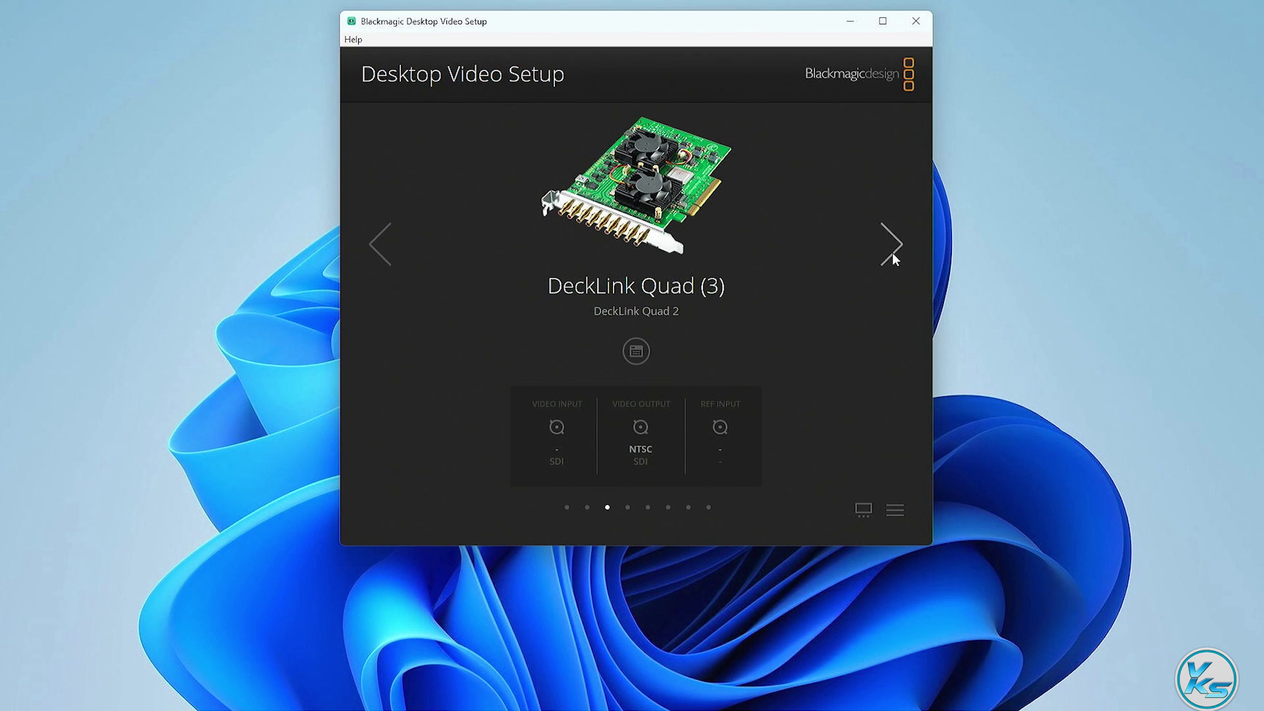
{"action": "left_click", "coordinate": [899, 508]}
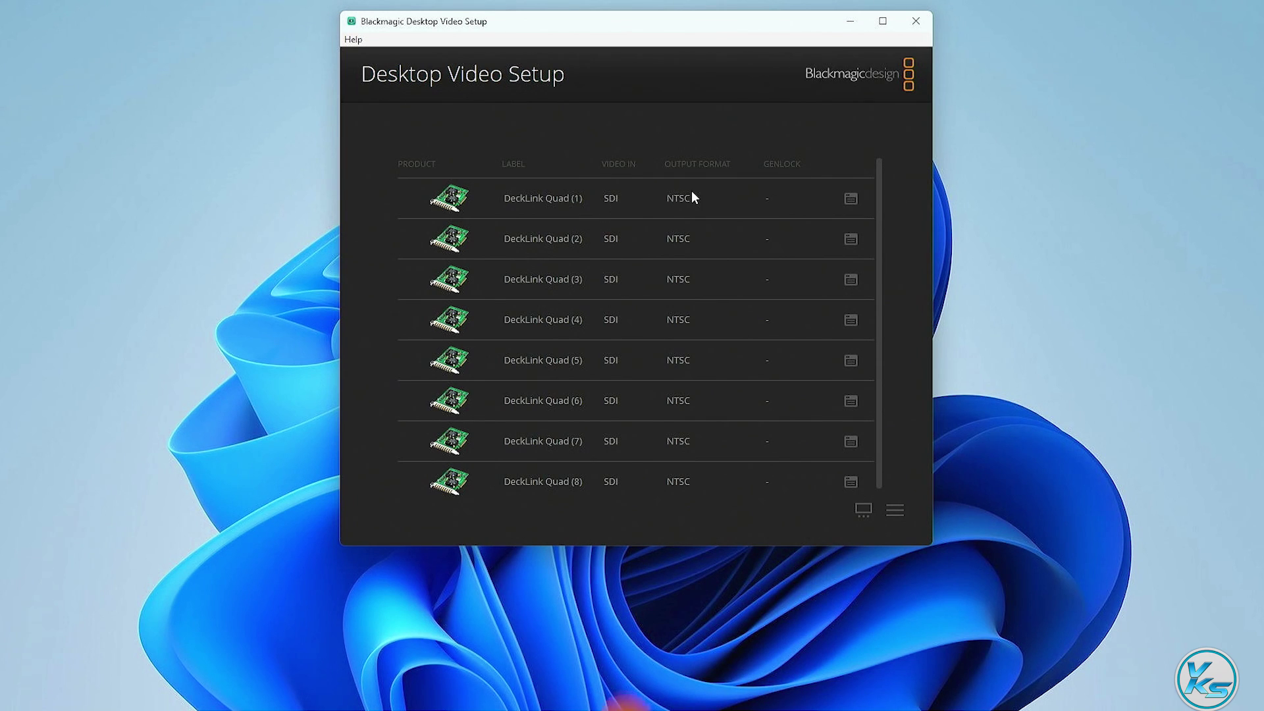
Step: Try the SDI 1 & SDI 2 connector mapping for DeckLink Quad (1), return it to SDI 1, and save the settings
{"action": "left_click", "coordinate": [850, 198]}
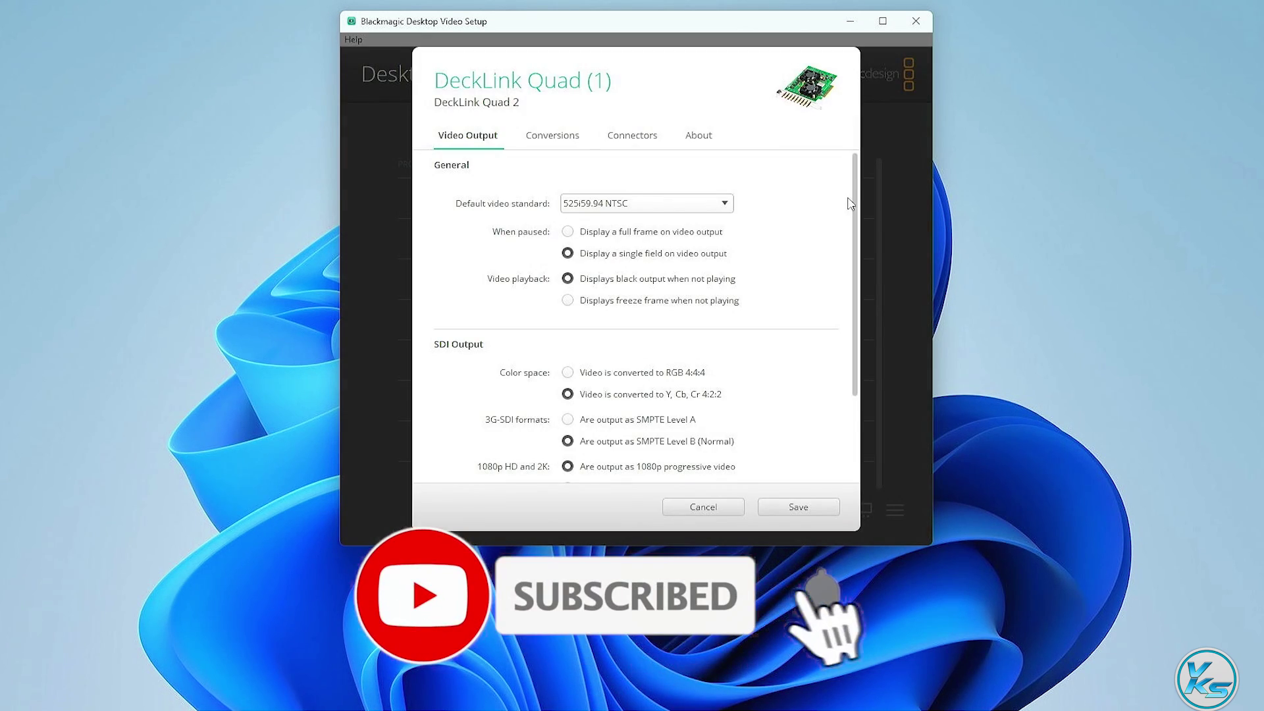
{"action": "left_click", "coordinate": [633, 139]}
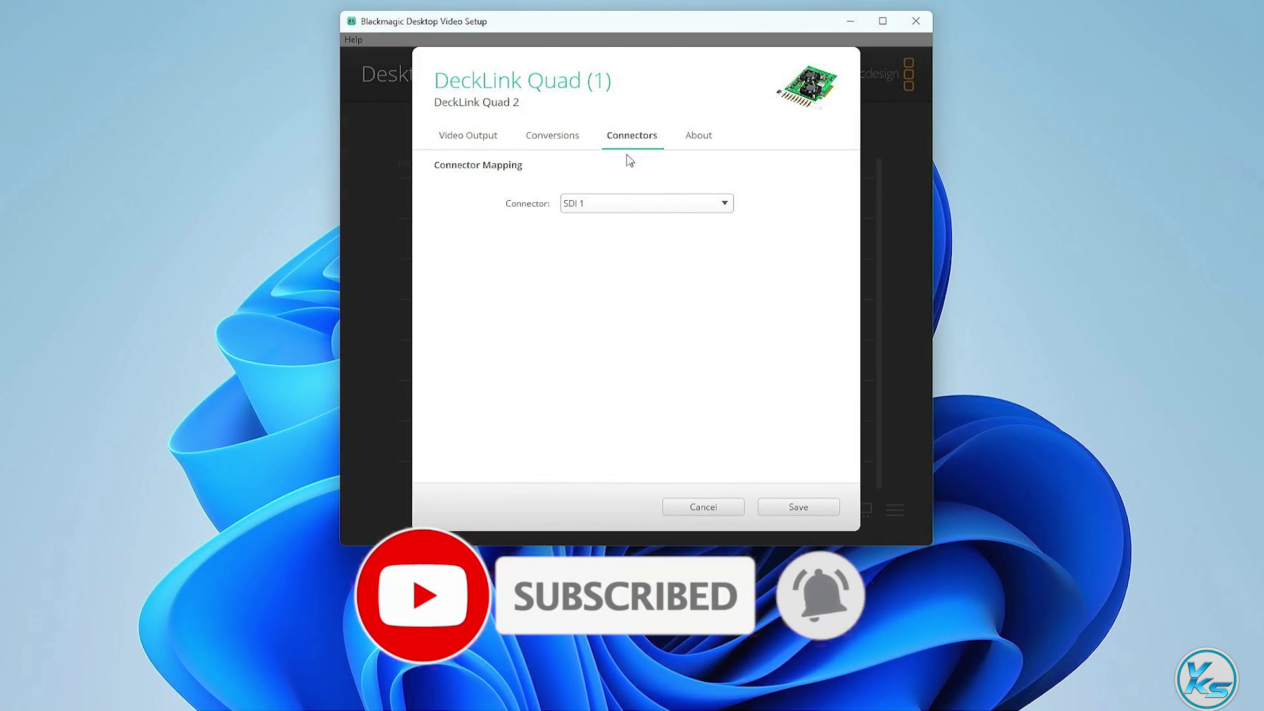
{"action": "left_click", "coordinate": [624, 203]}
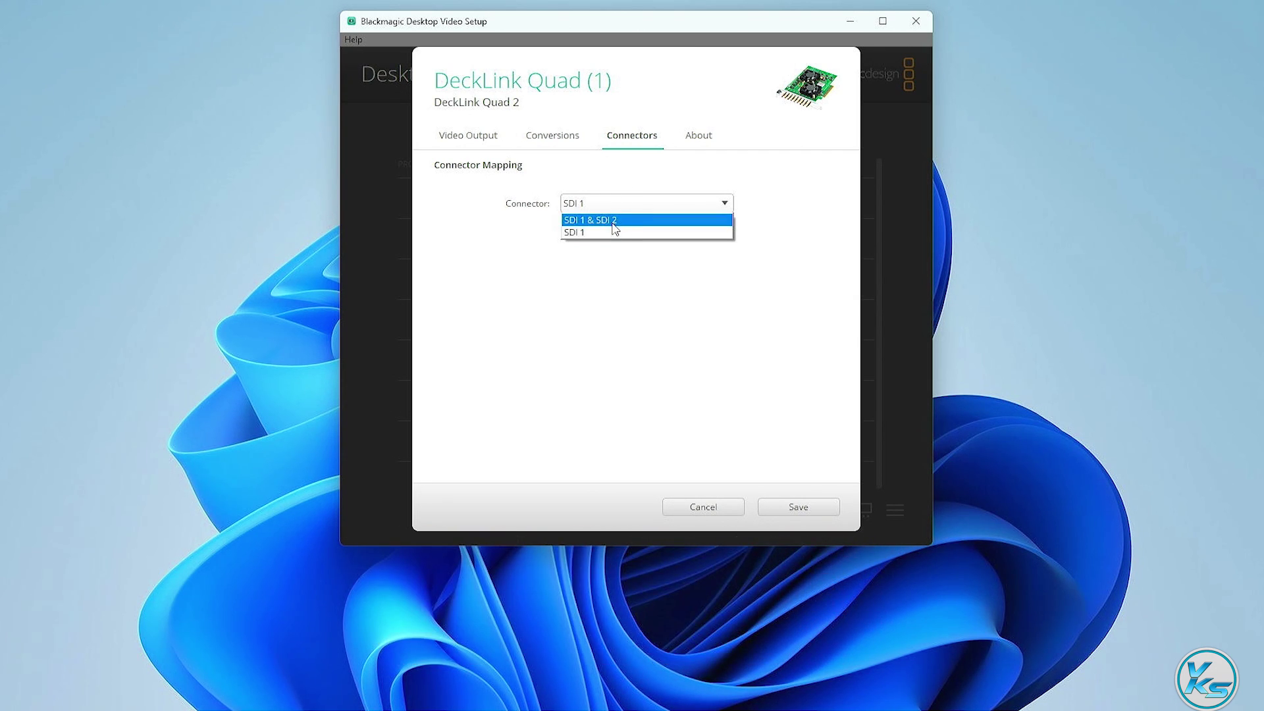
{"action": "left_click", "coordinate": [614, 222]}
{"action": "left_click", "coordinate": [612, 204]}
{"action": "left_click", "coordinate": [603, 232]}
{"action": "left_click", "coordinate": [765, 506]}
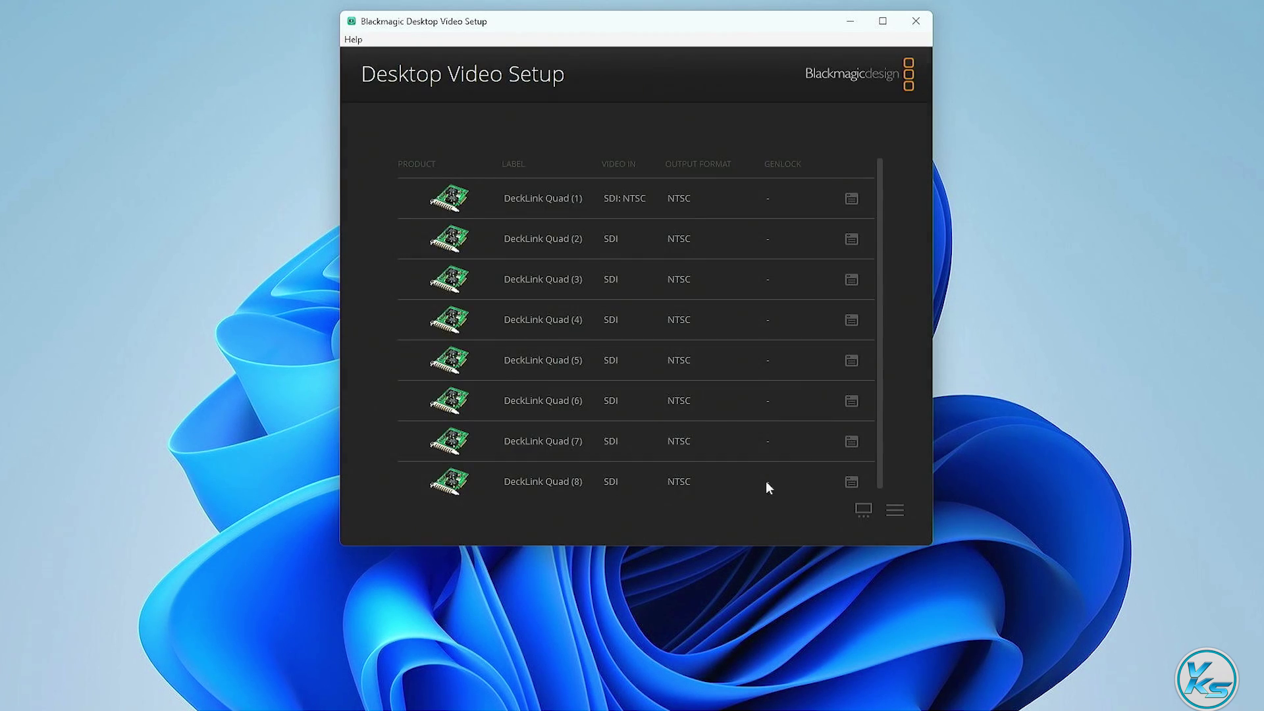
Step: In DeckLink Quad (2), switch the connector mapping to the SDI 3 pair, set it back to SDI 3, and save
{"action": "left_click", "coordinate": [850, 240]}
{"action": "left_click", "coordinate": [650, 136]}
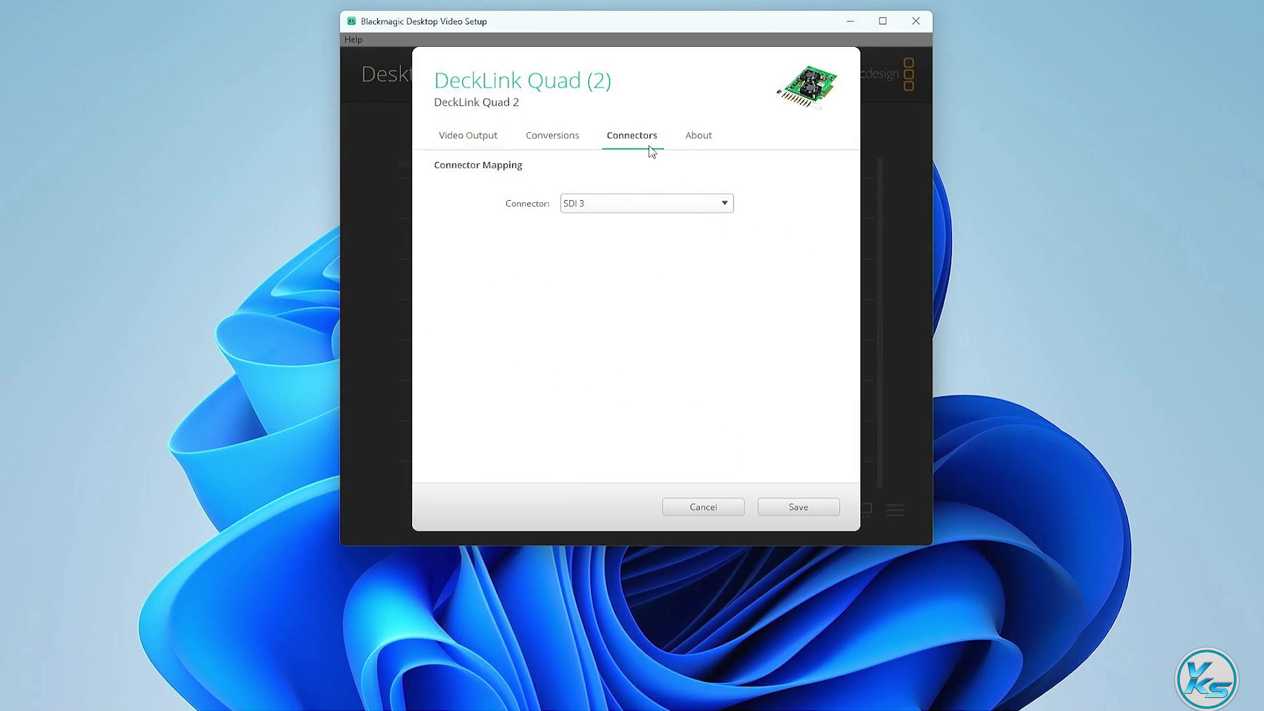
{"action": "left_click", "coordinate": [654, 203]}
{"action": "left_click", "coordinate": [630, 222]}
{"action": "left_click", "coordinate": [622, 205]}
{"action": "left_click", "coordinate": [617, 232]}
{"action": "left_click", "coordinate": [783, 508]}
Step: In DeckLink Quad (3), switch the connector mapping to SDI 5 & SDI 6, set it back to SDI 5, and save
{"action": "left_click", "coordinate": [852, 279]}
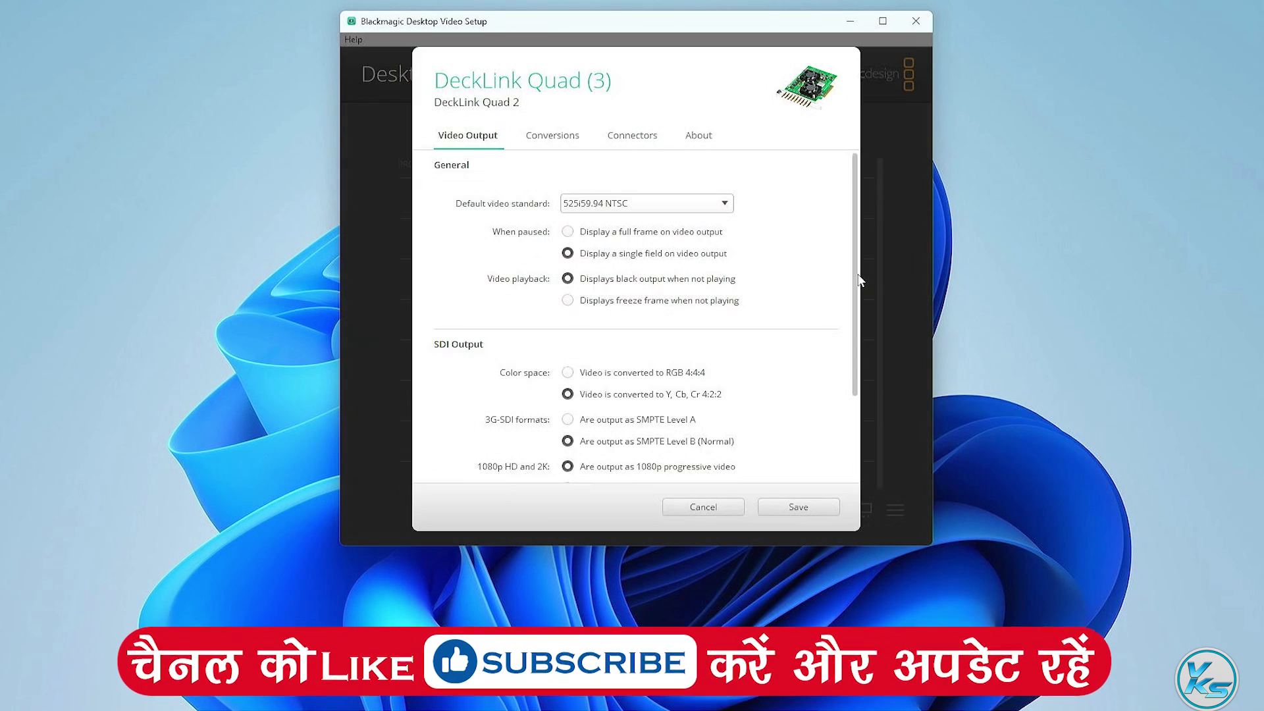
{"action": "left_click", "coordinate": [633, 143]}
{"action": "left_click", "coordinate": [626, 209]}
{"action": "left_click", "coordinate": [619, 223]}
{"action": "left_click", "coordinate": [613, 212]}
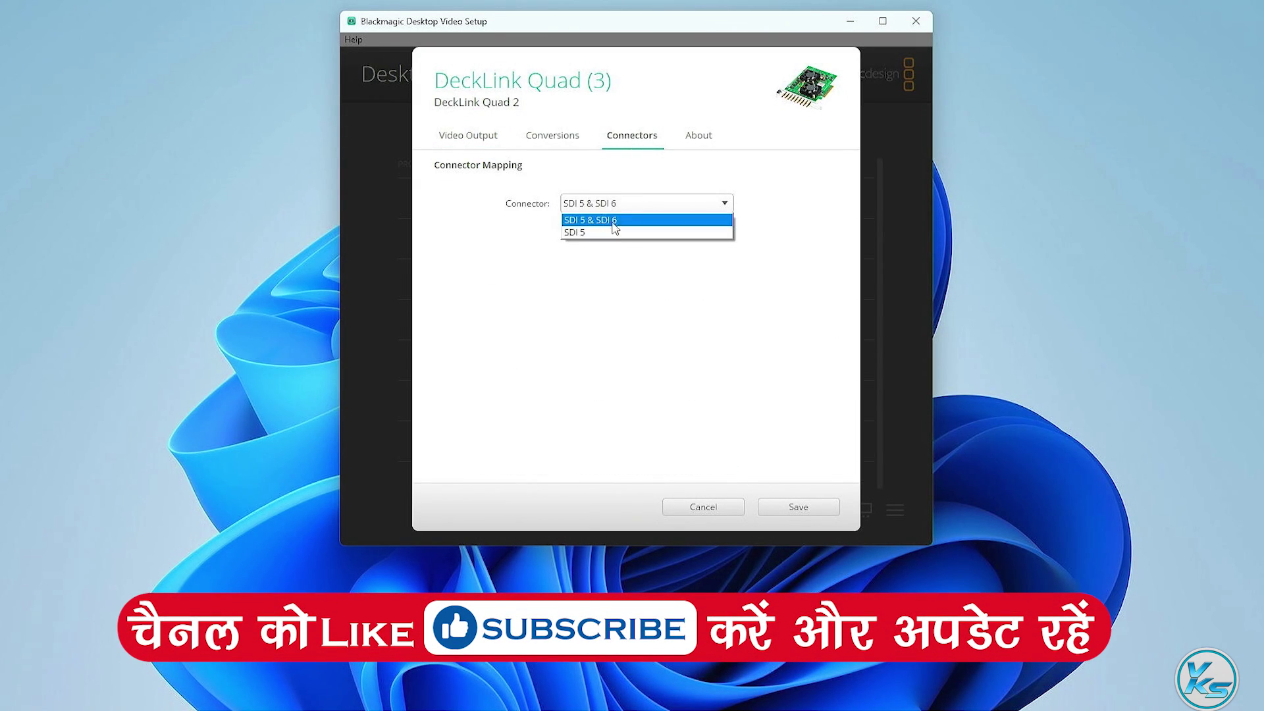
{"action": "left_click", "coordinate": [612, 227]}
{"action": "left_click", "coordinate": [775, 508]}
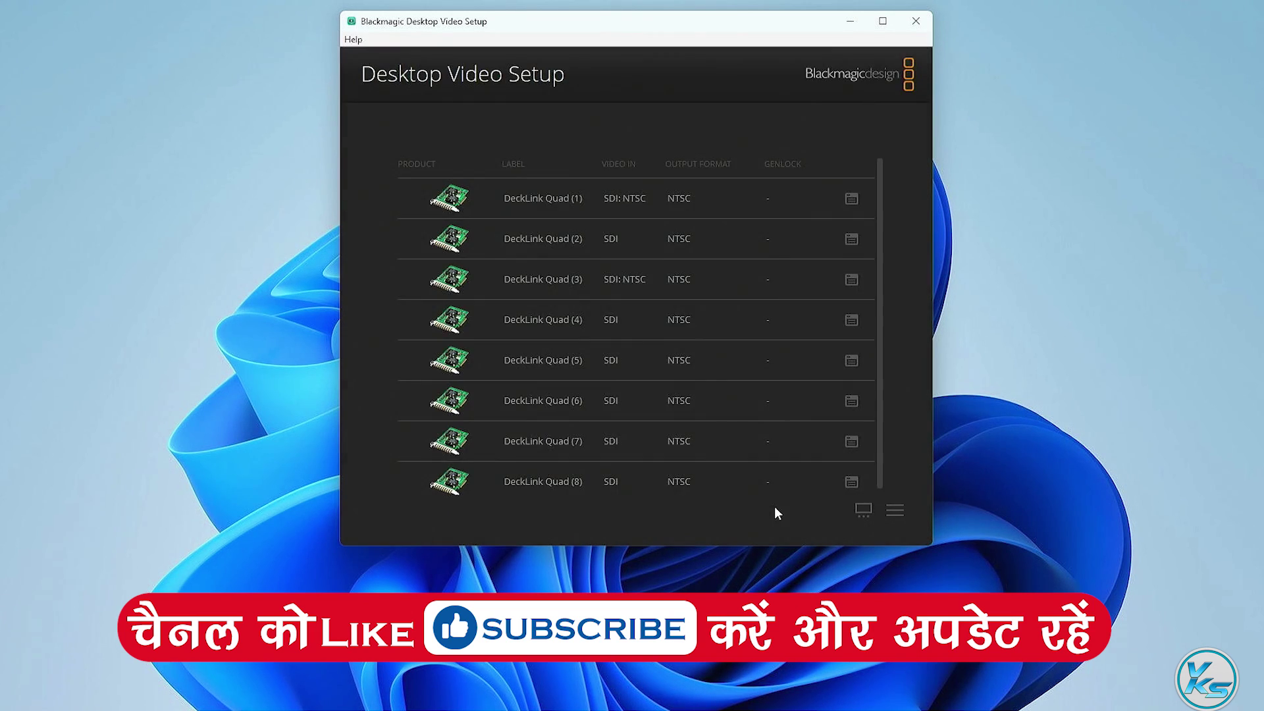
Step: In DeckLink Quad (4), switch the connector mapping to SDI 7 & SDI 8, set it back to SDI 7, and save
{"action": "left_click", "coordinate": [851, 320]}
{"action": "left_click", "coordinate": [632, 135]}
{"action": "left_click", "coordinate": [649, 206]}
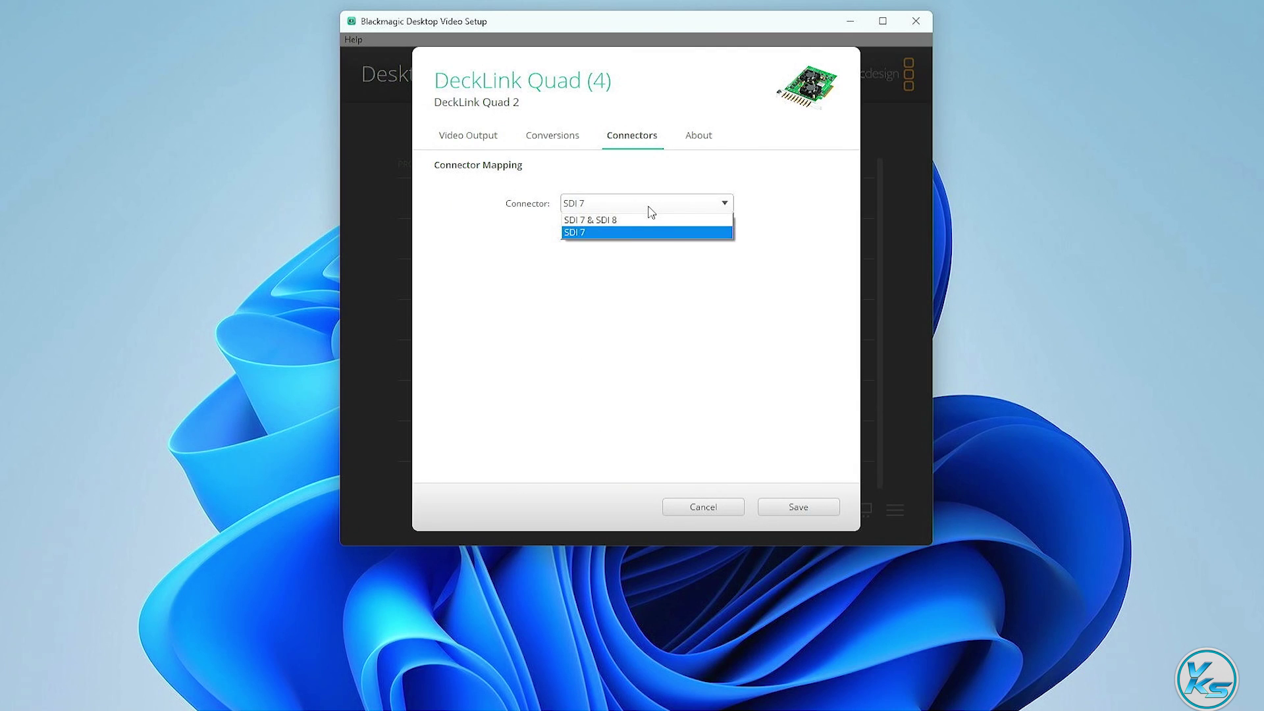
{"action": "left_click", "coordinate": [606, 220]}
{"action": "left_click", "coordinate": [606, 208]}
{"action": "left_click", "coordinate": [607, 231]}
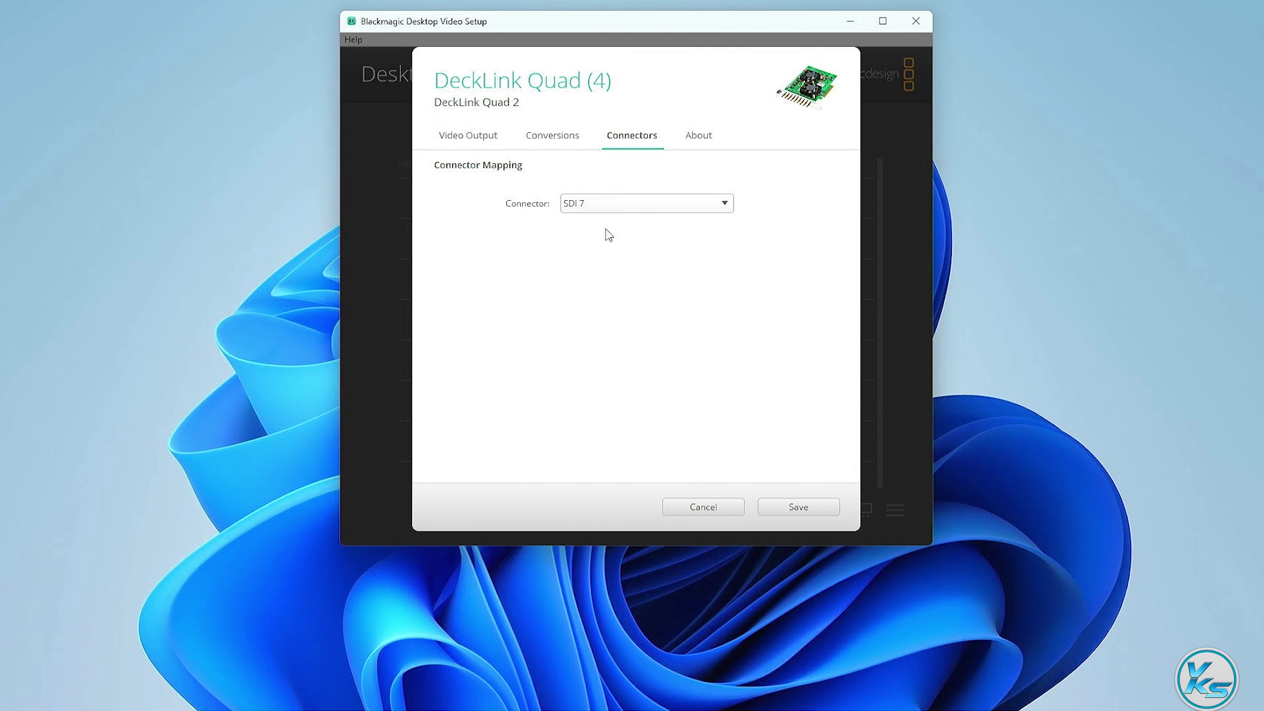
{"action": "left_click", "coordinate": [793, 515]}
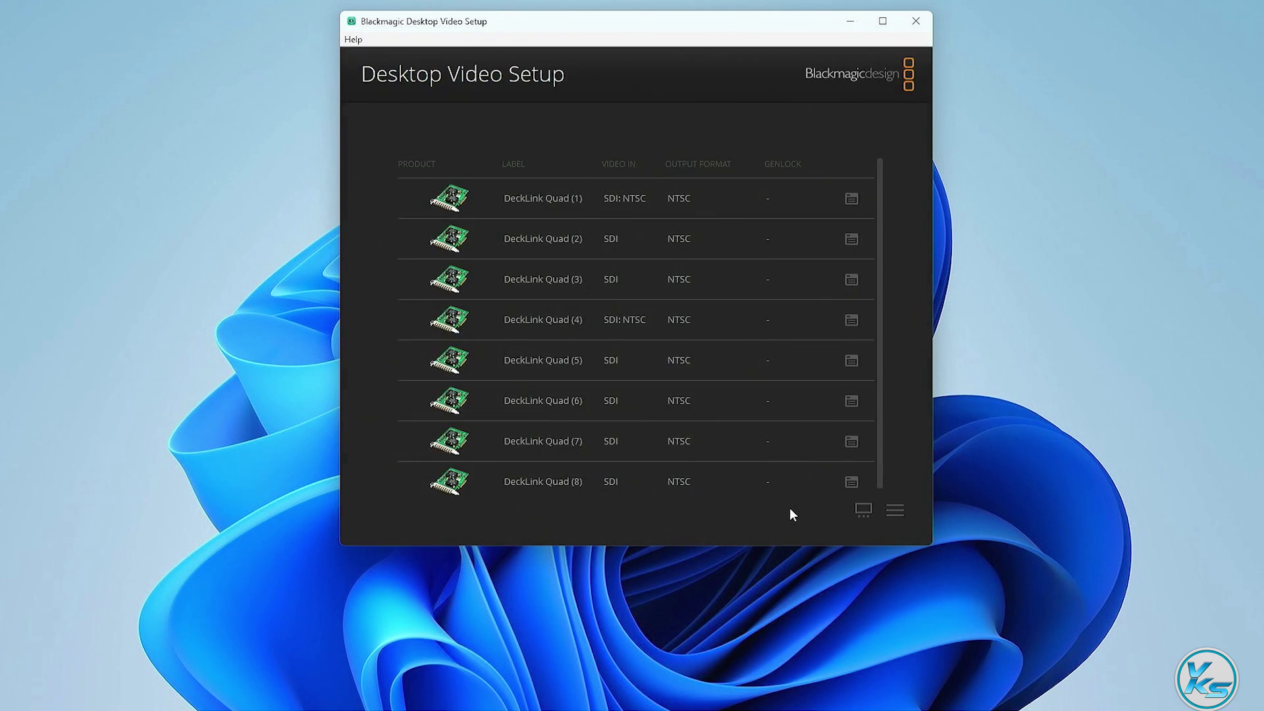